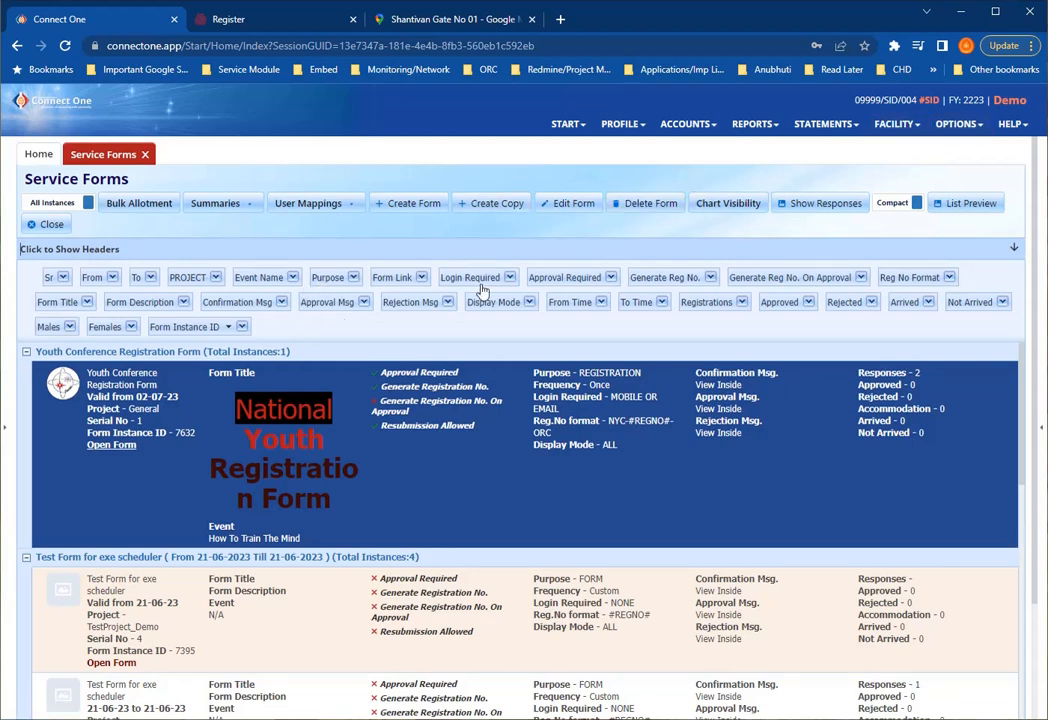
pyautogui.scroll(-2, 456, 346)
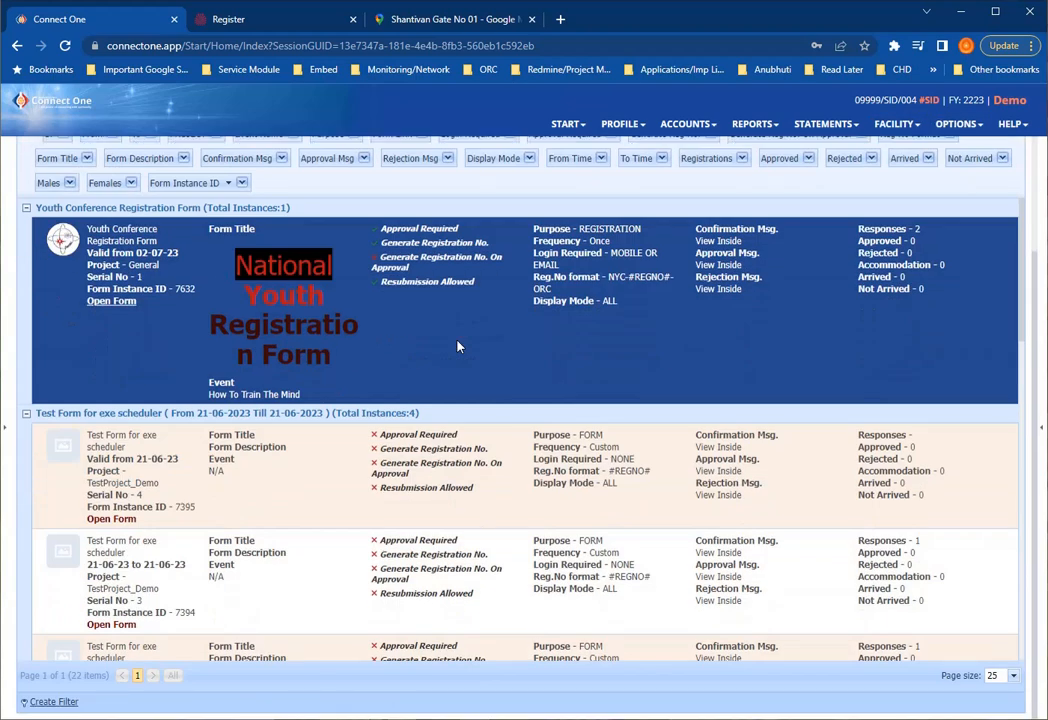
pyautogui.scroll(1, 458, 347)
pyautogui.scroll(1, 458, 346)
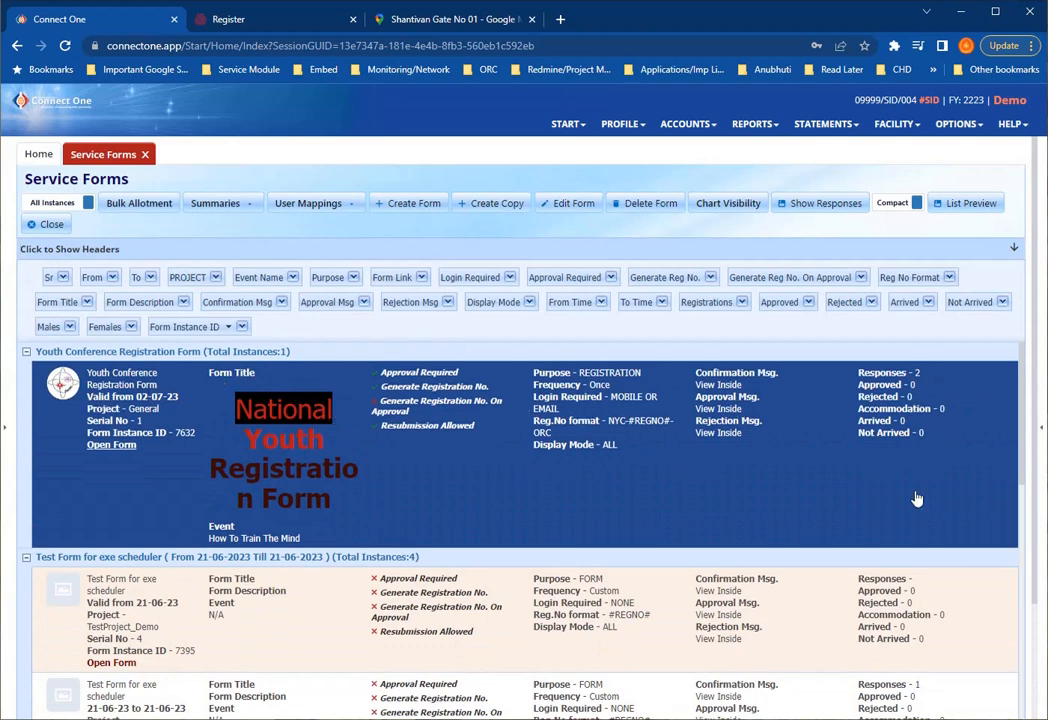
pyautogui.scroll(-3, 489, 479)
pyautogui.scroll(2, 489, 479)
pyautogui.scroll(1, 489, 479)
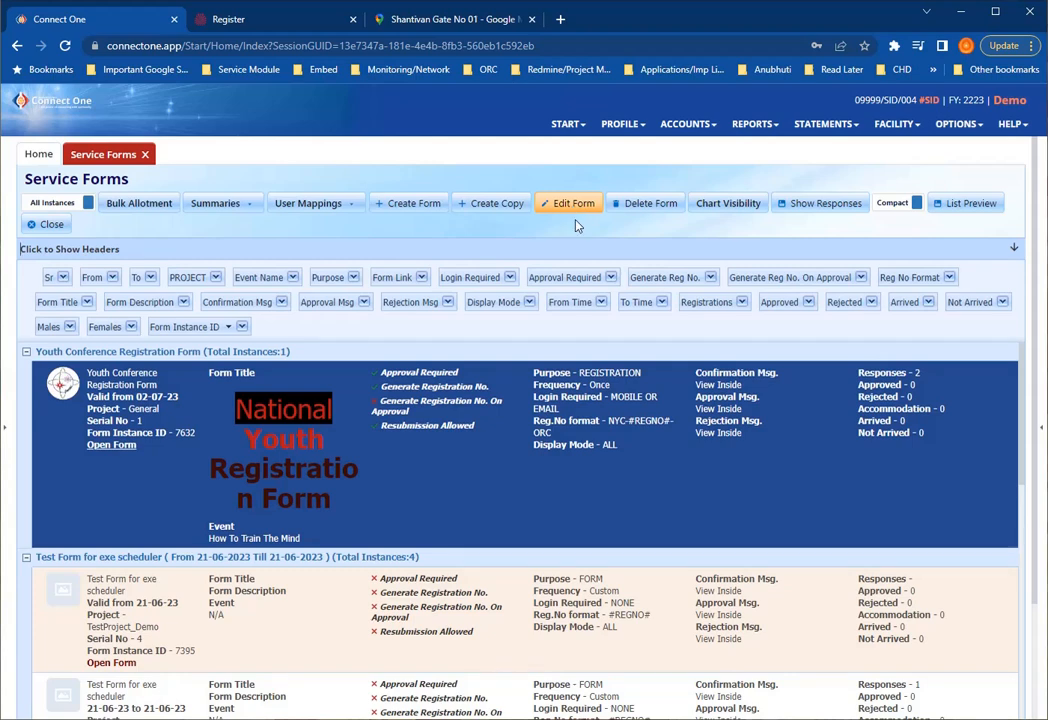
# - Try to delete the SensSMS Test_Demo form, confirming the deletion of all its instances and questions
pyautogui.scroll(-10, 382, 362)
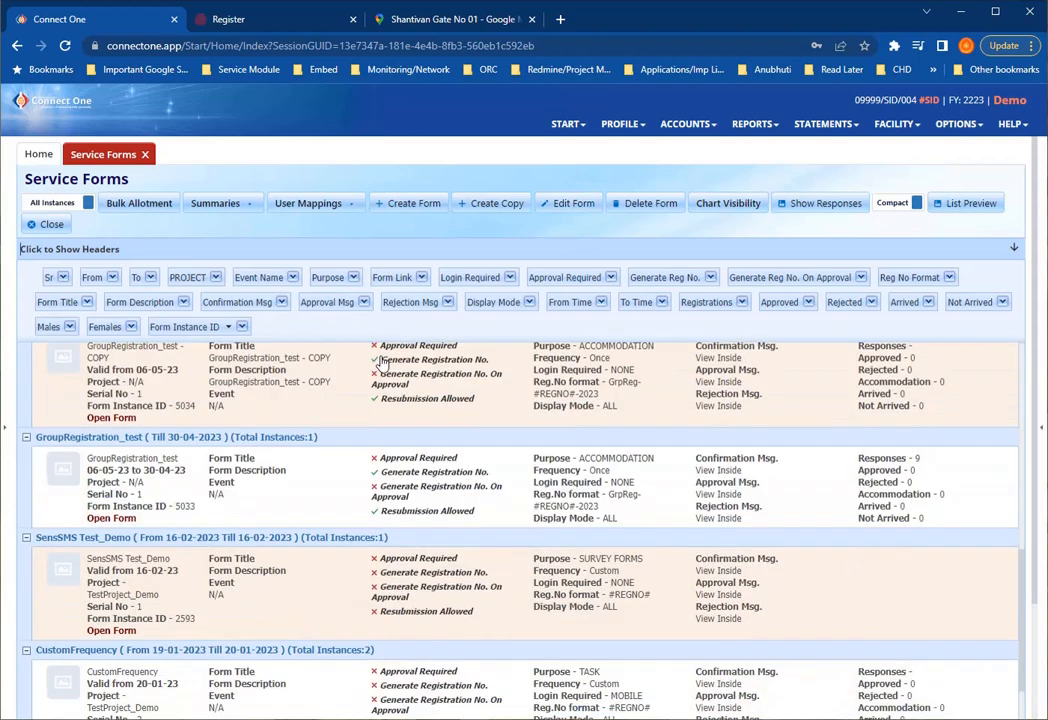
pyautogui.click(234, 400)
pyautogui.scroll(2, 444, 393)
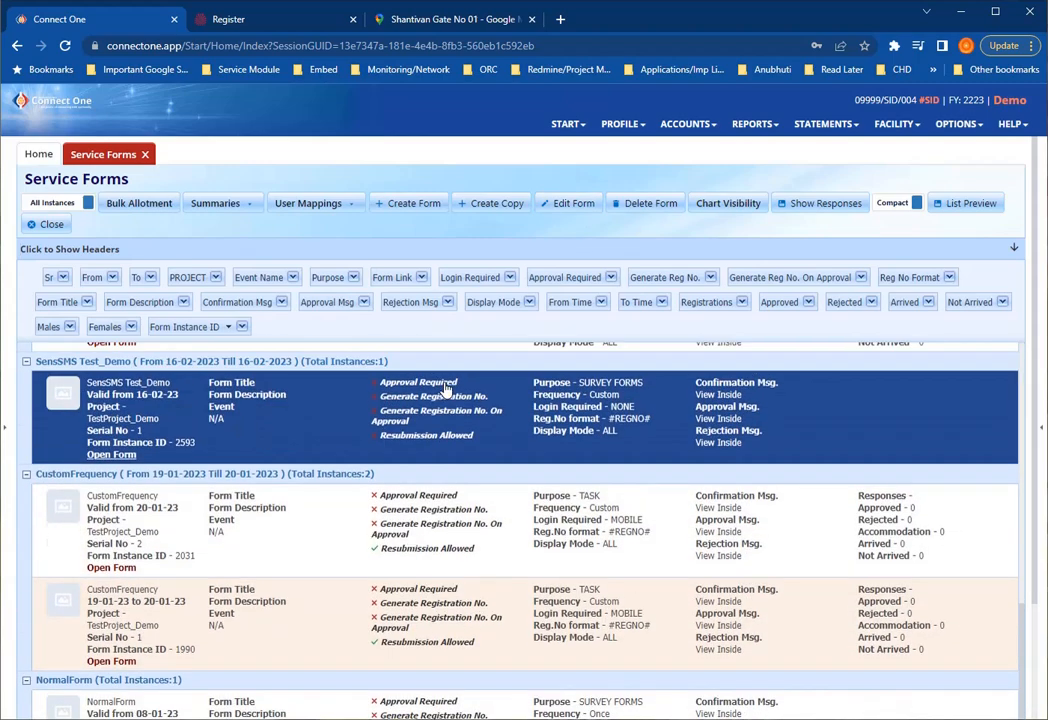
pyautogui.click(648, 204)
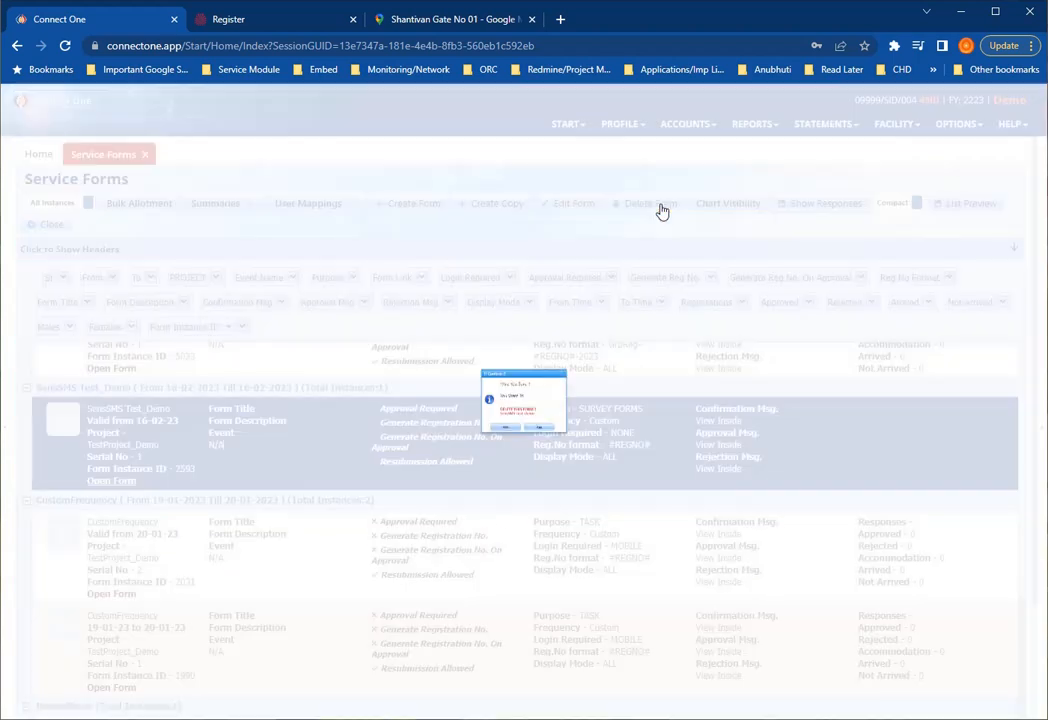
pyautogui.click(477, 464)
pyautogui.click(477, 445)
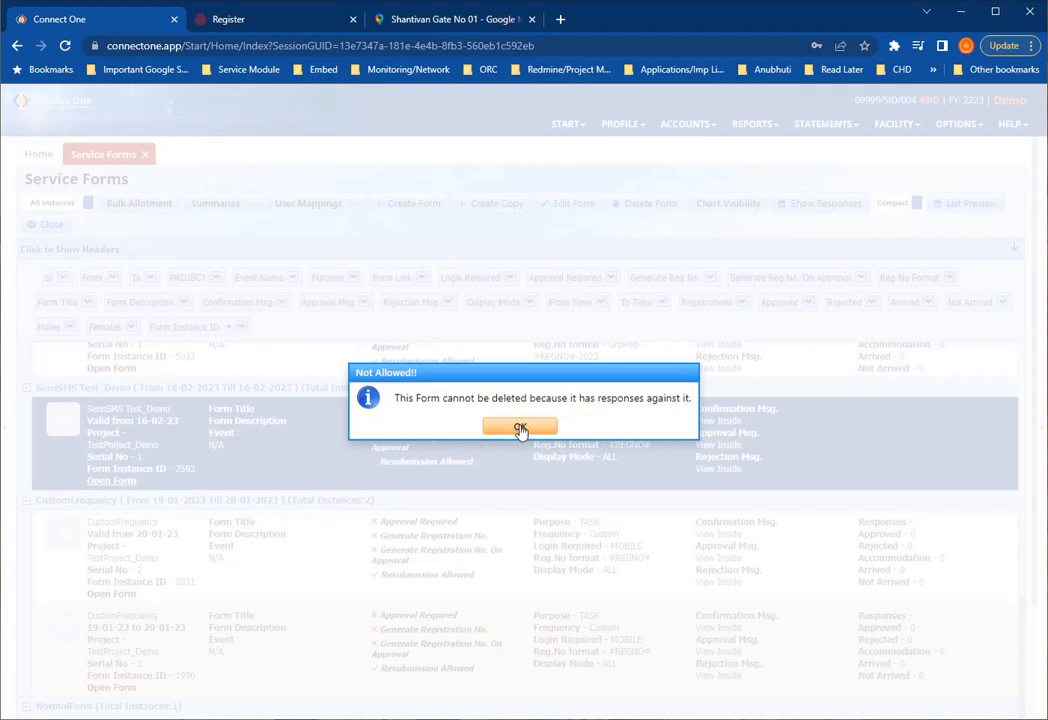
pyautogui.click(520, 428)
# - Delete the NormalForm form together with all its instances and questions
pyautogui.scroll(-3, 367, 515)
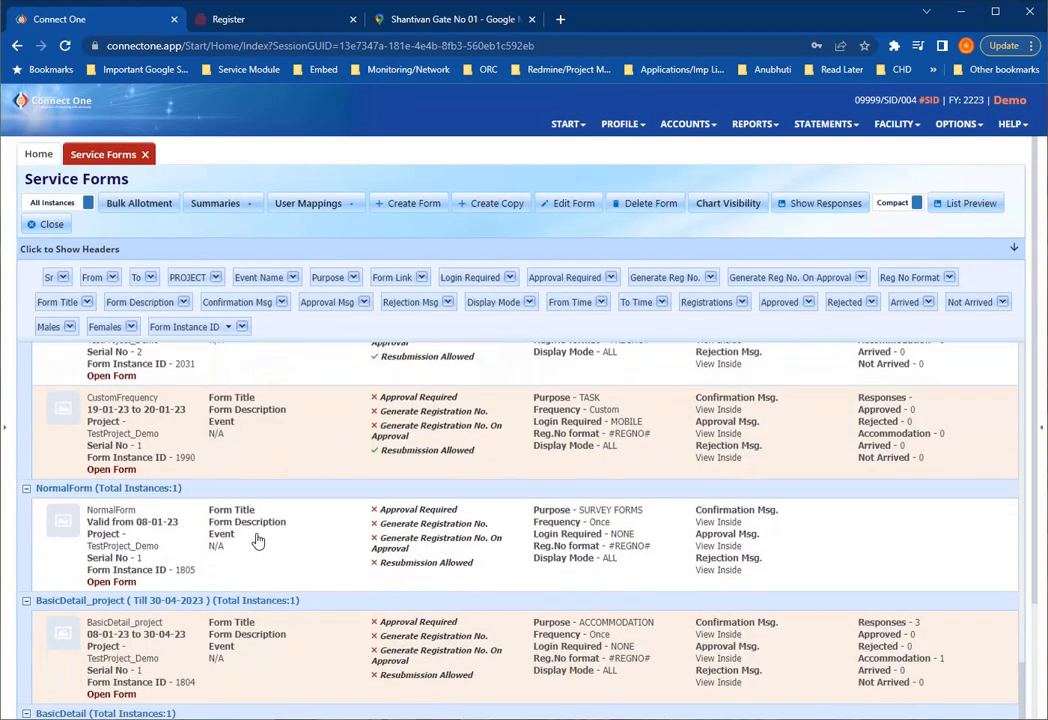
pyautogui.click(257, 540)
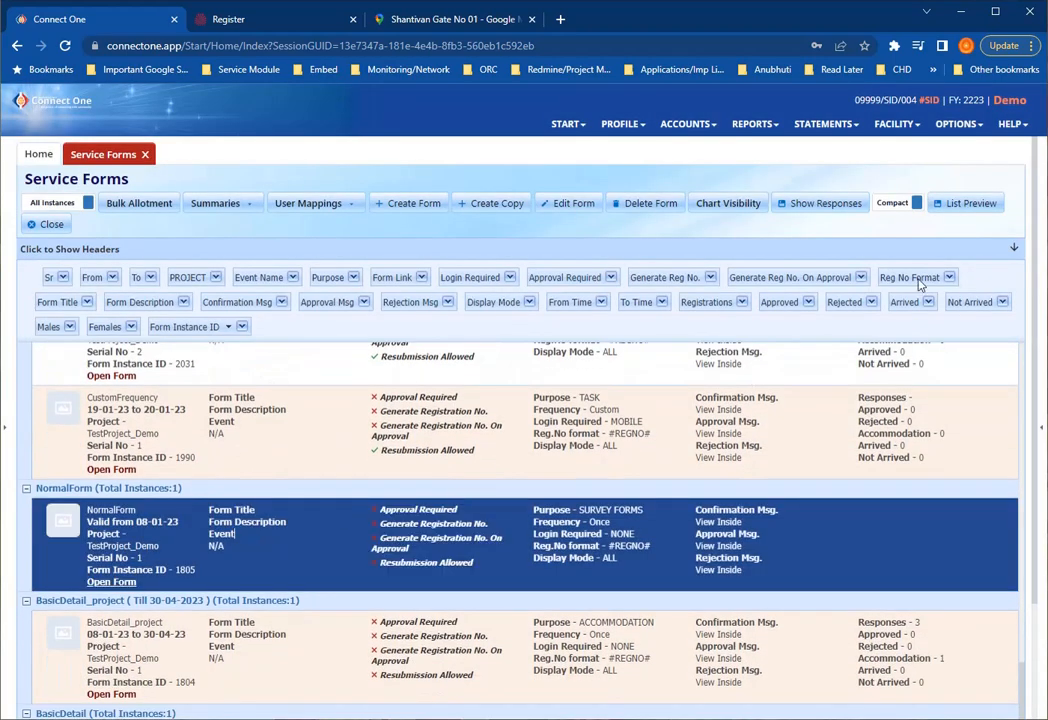
pyautogui.click(652, 205)
pyautogui.click(484, 465)
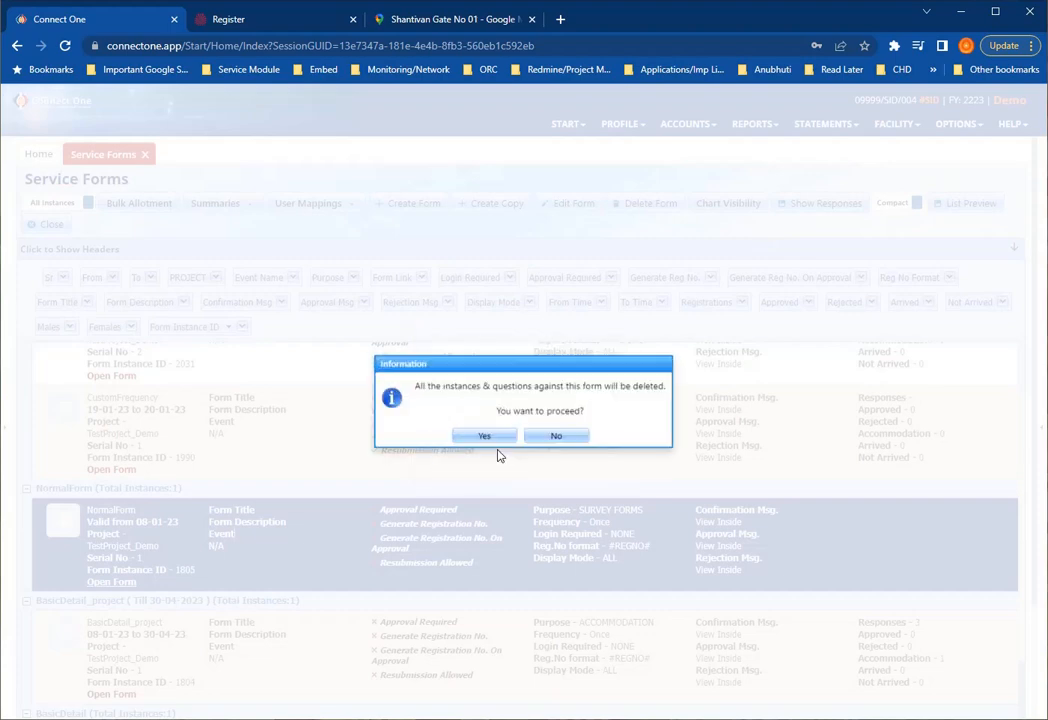
pyautogui.click(490, 443)
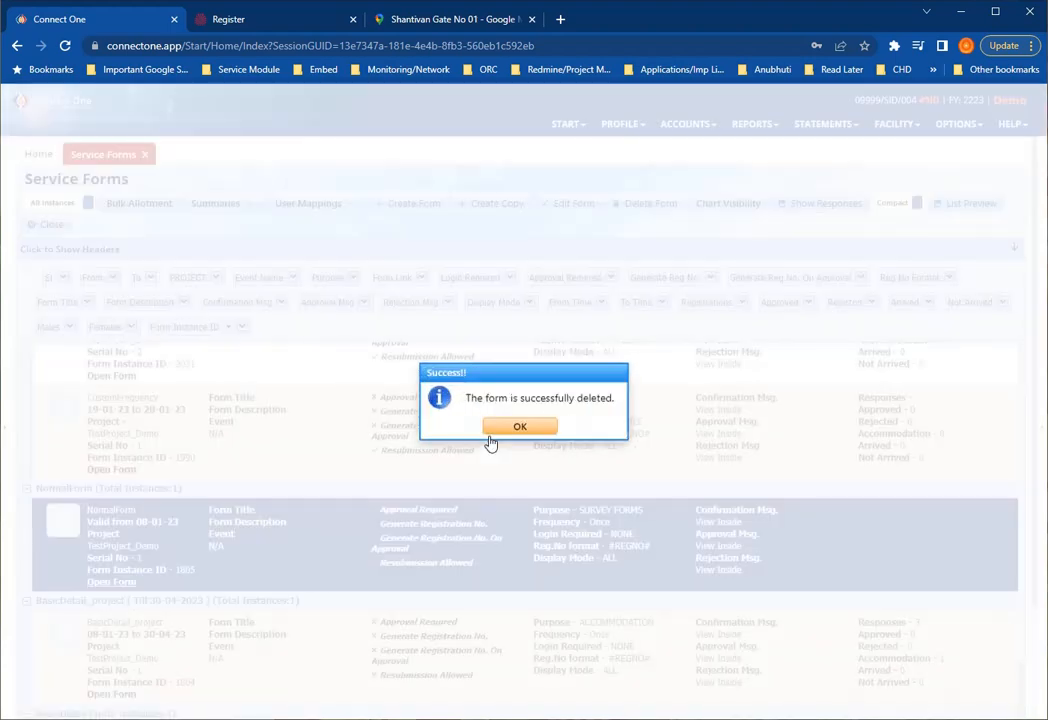
pyautogui.click(510, 432)
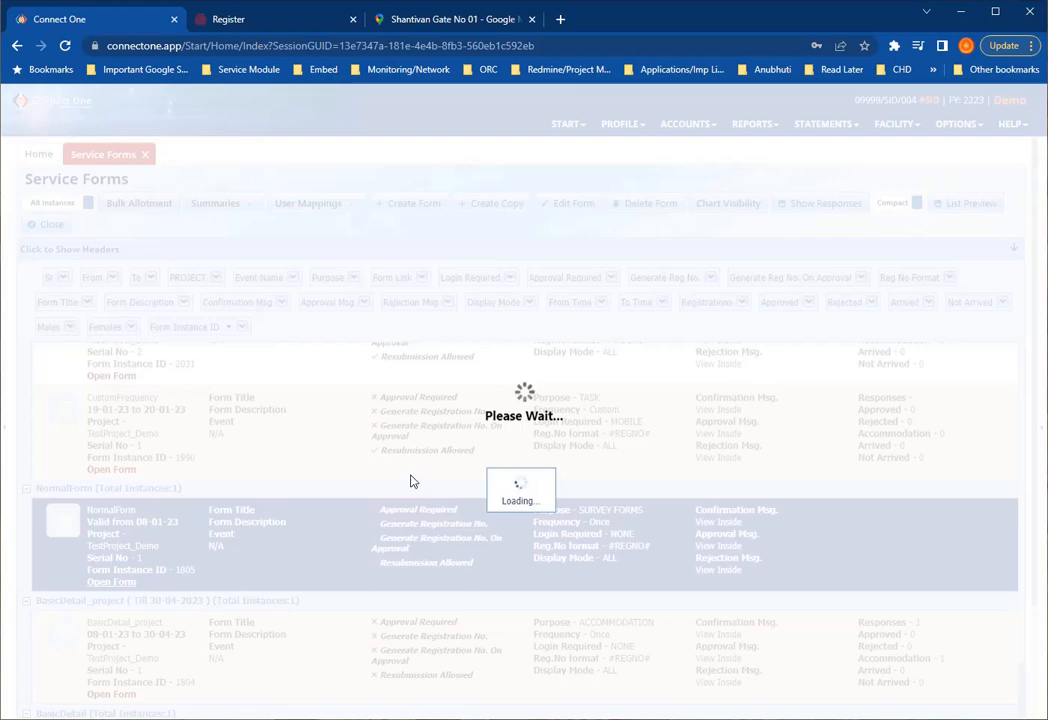
# - Switch the service forms list from Compact to Default view and look through its rows
pyautogui.scroll(10, 410, 481)
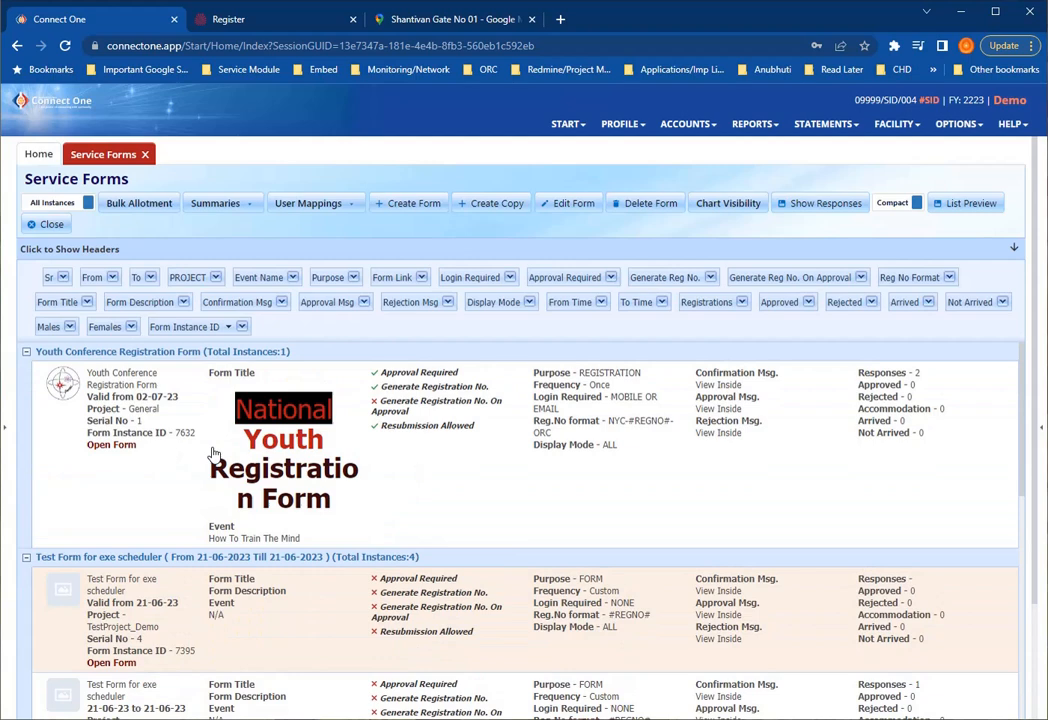
pyautogui.click(388, 482)
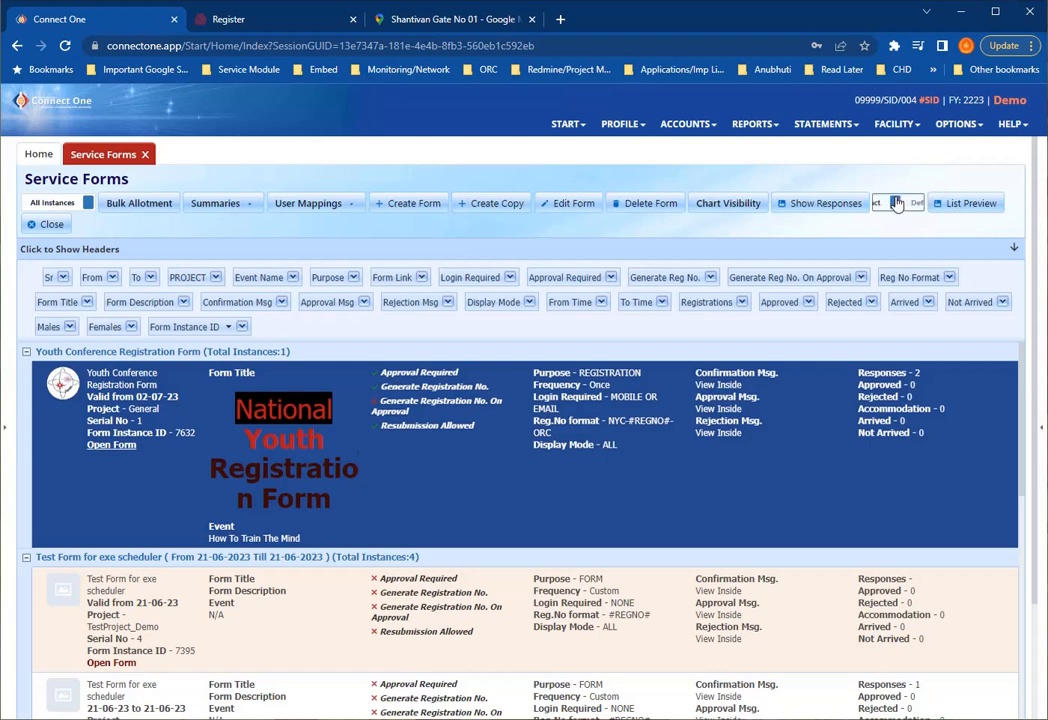
pyautogui.click(893, 203)
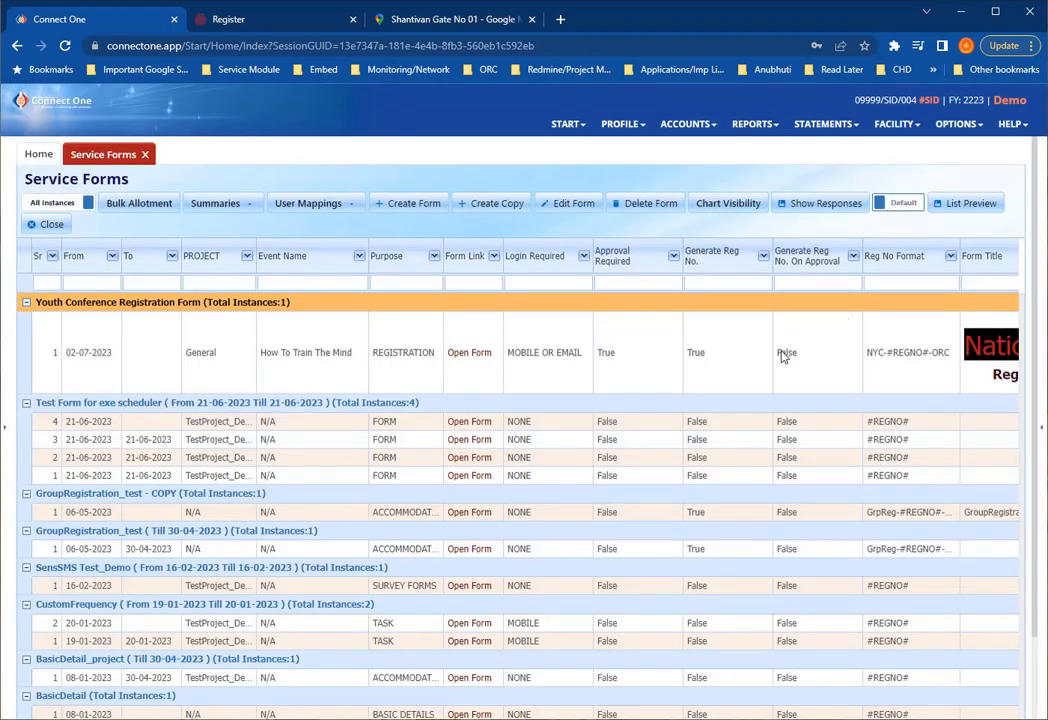
pyautogui.scroll(-2, 280, 334)
pyautogui.scroll(2, 280, 334)
# - Filter the forms list by the event name "train" and clear that filter again
pyautogui.click(232, 282)
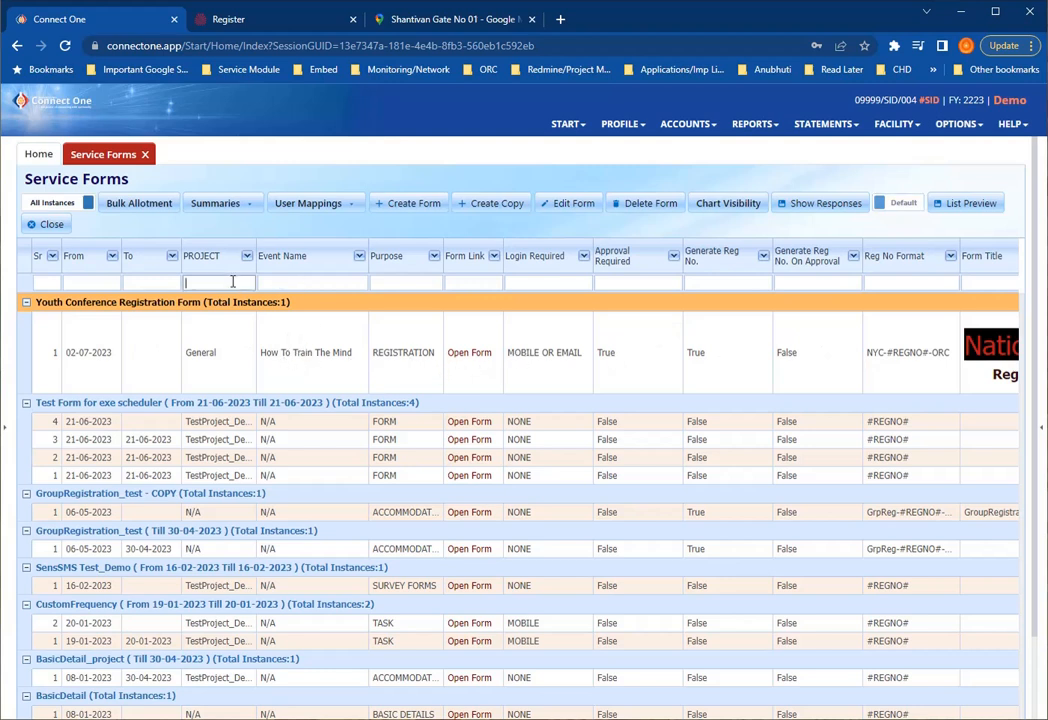
pyautogui.click(105, 281)
pyautogui.click(302, 283)
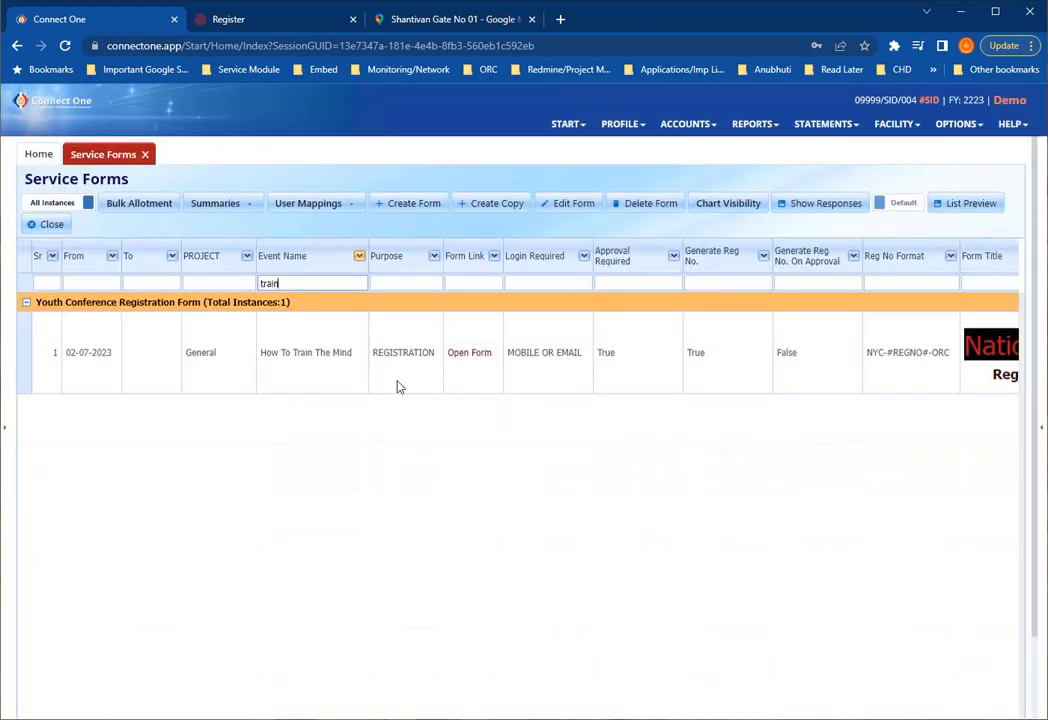
pyautogui.doubleClick(271, 285)
pyautogui.press('BackSpace')
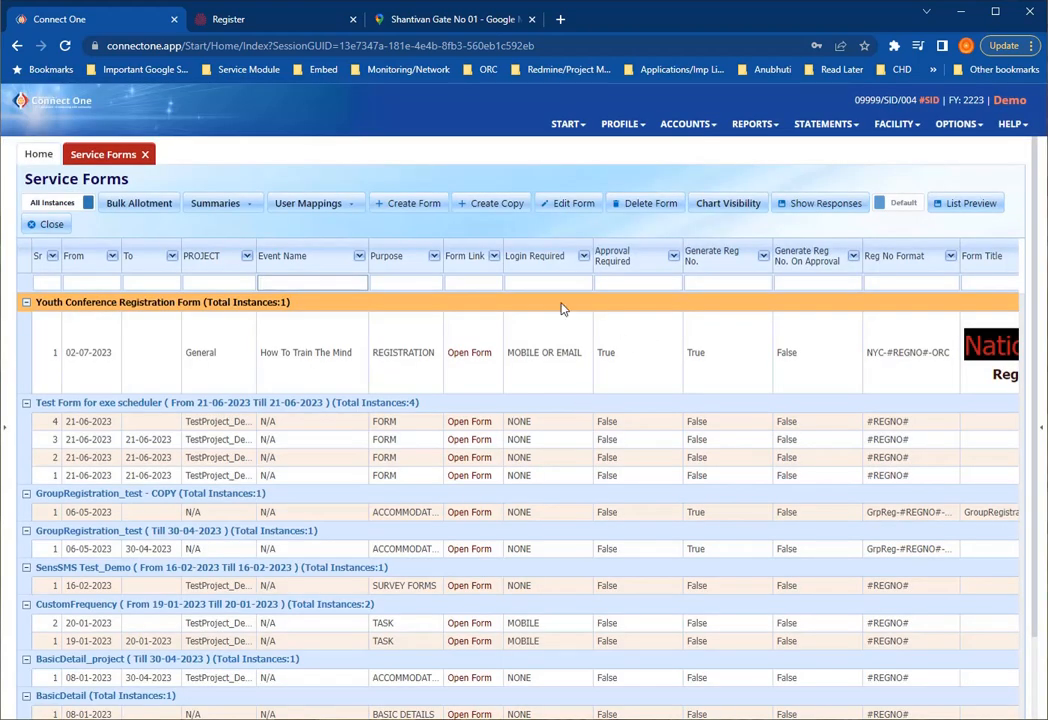
# - Filter the forms list by Approval Required "true" and clear that filter again
pyautogui.click(630, 283)
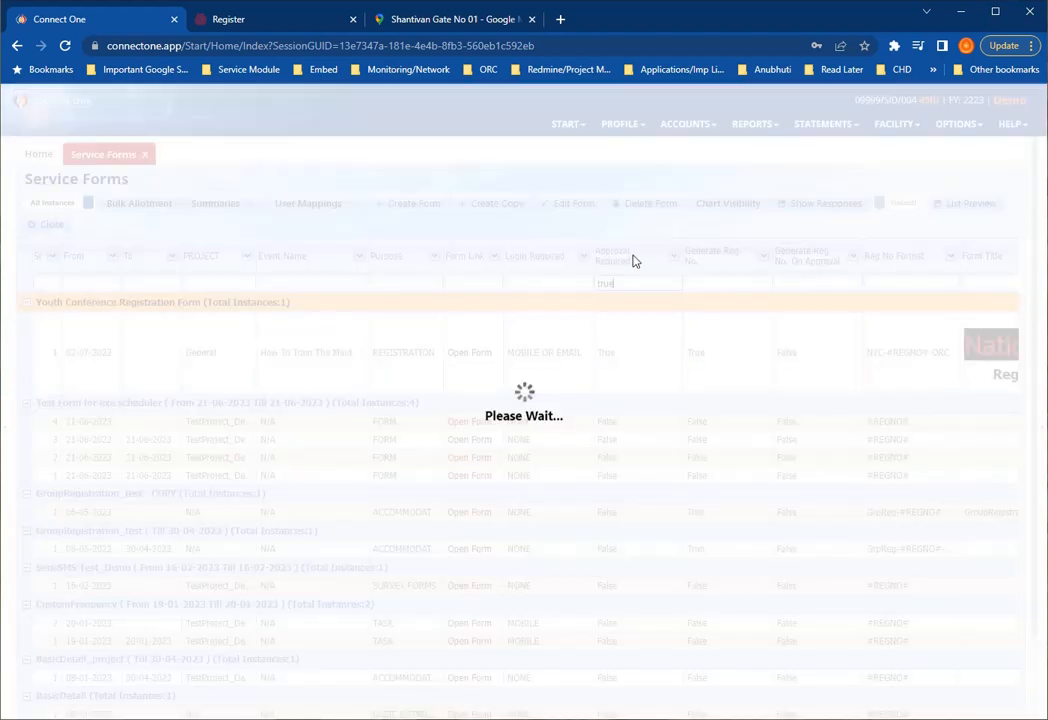
pyautogui.press('BackSpace')
pyautogui.press('BackSpace')
pyautogui.press('BackSpace')
pyautogui.press('BackSpace')
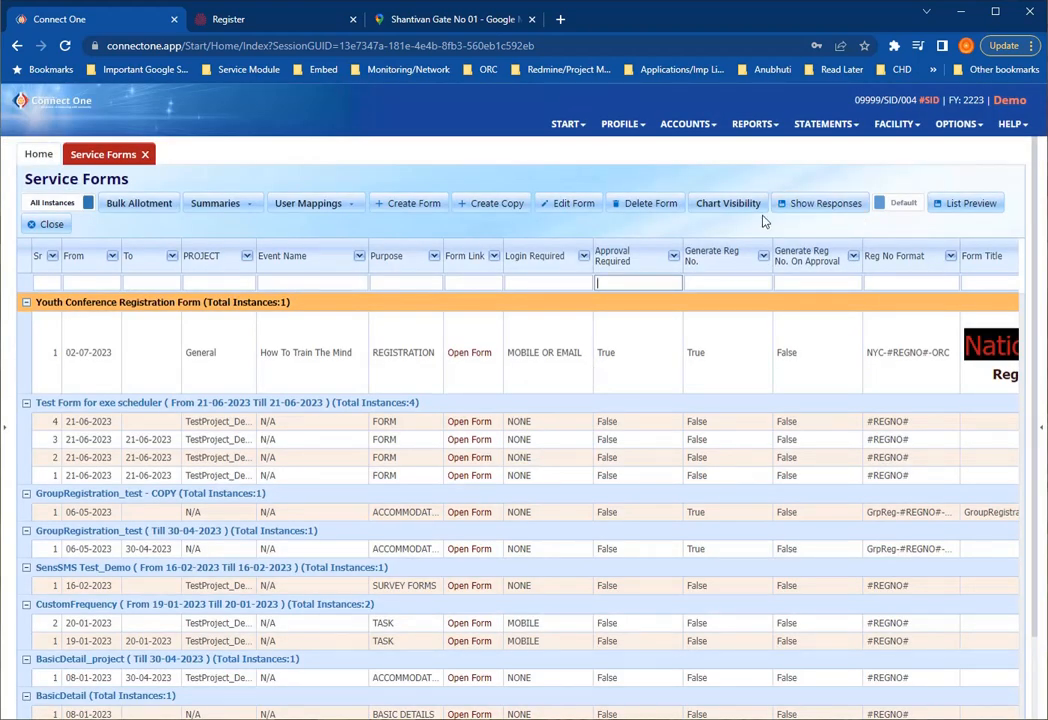
# - Return the forms list to Compact view, export the list to PDF, and switch back to the browser from the exported file
pyautogui.click(896, 203)
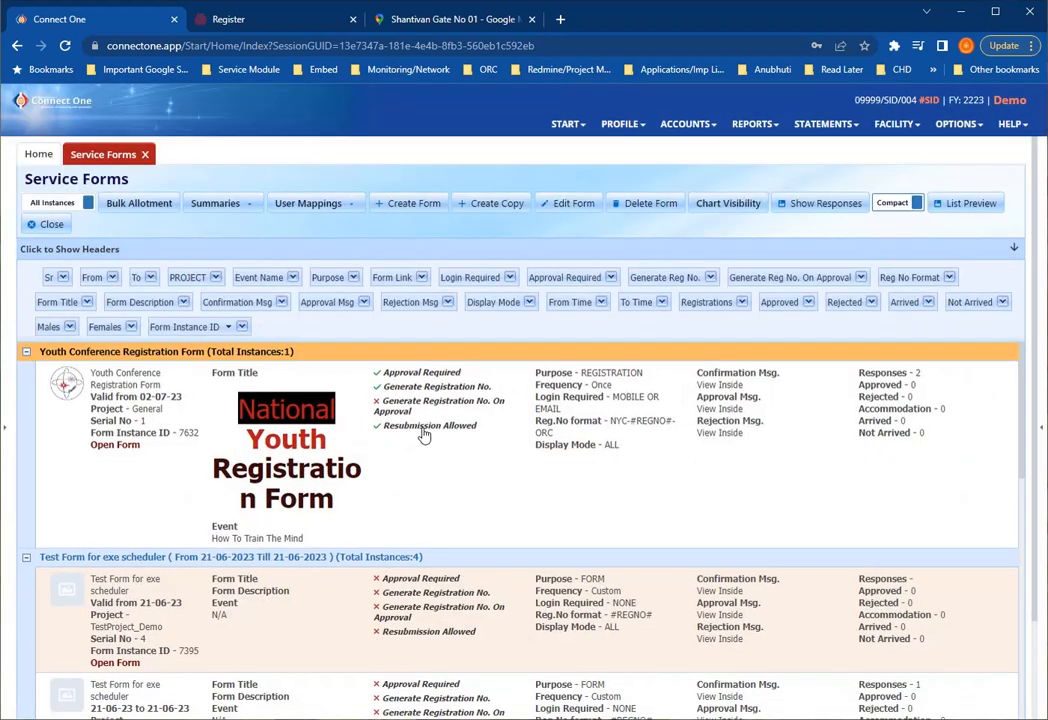
pyautogui.click(967, 207)
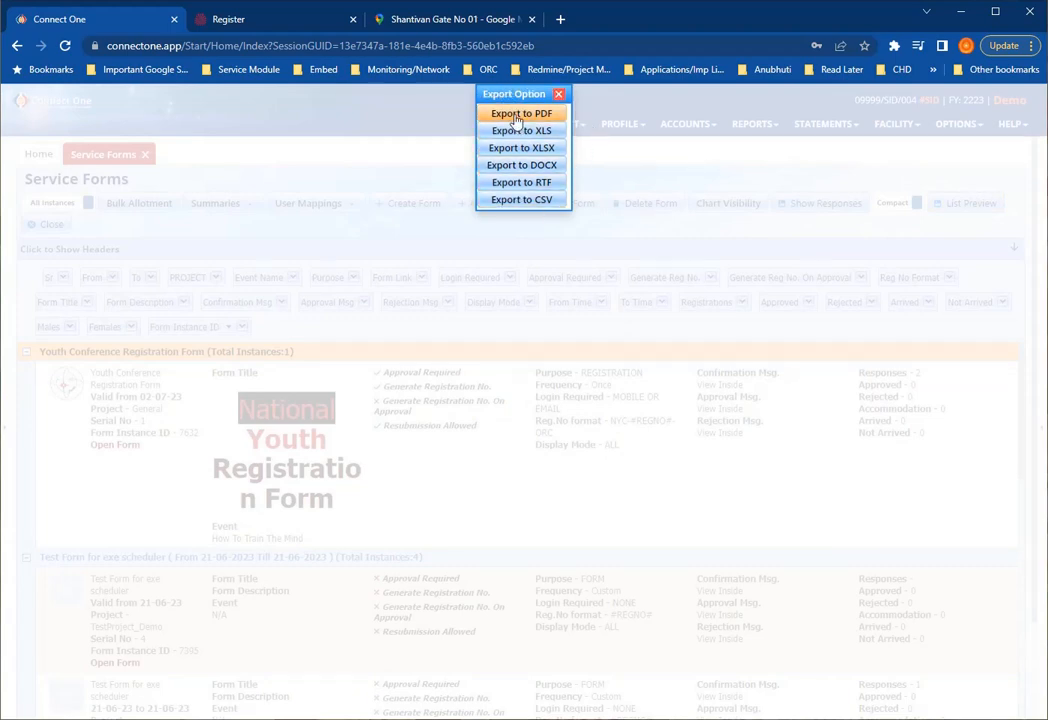
pyautogui.click(500, 114)
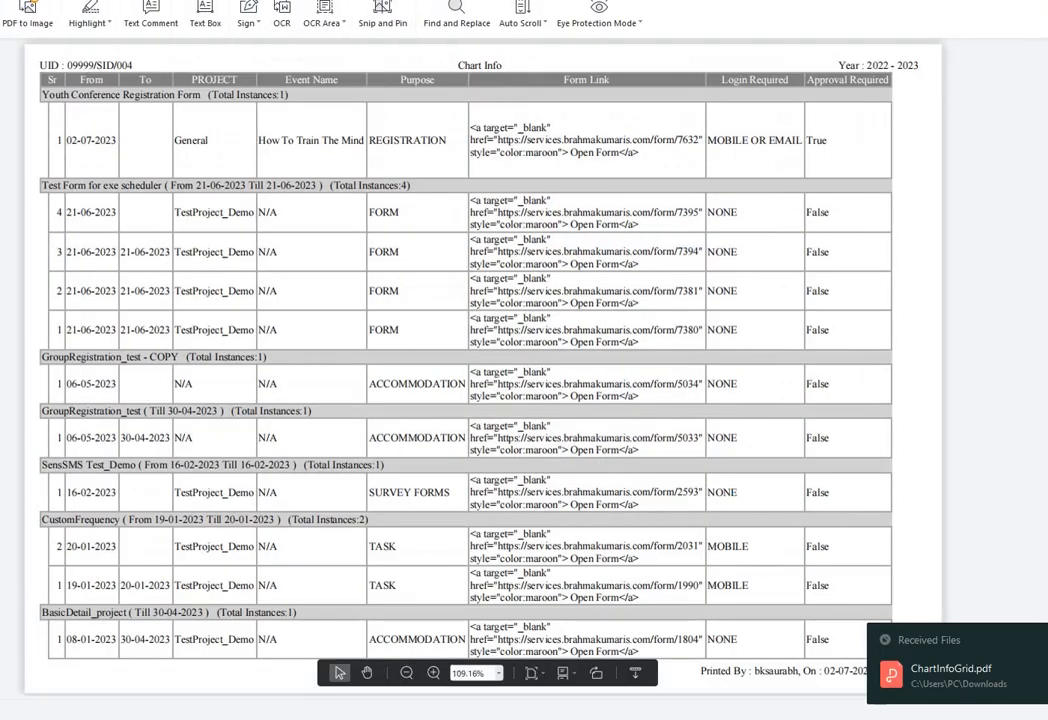
pyautogui.hotkey('alt', 'Tab')
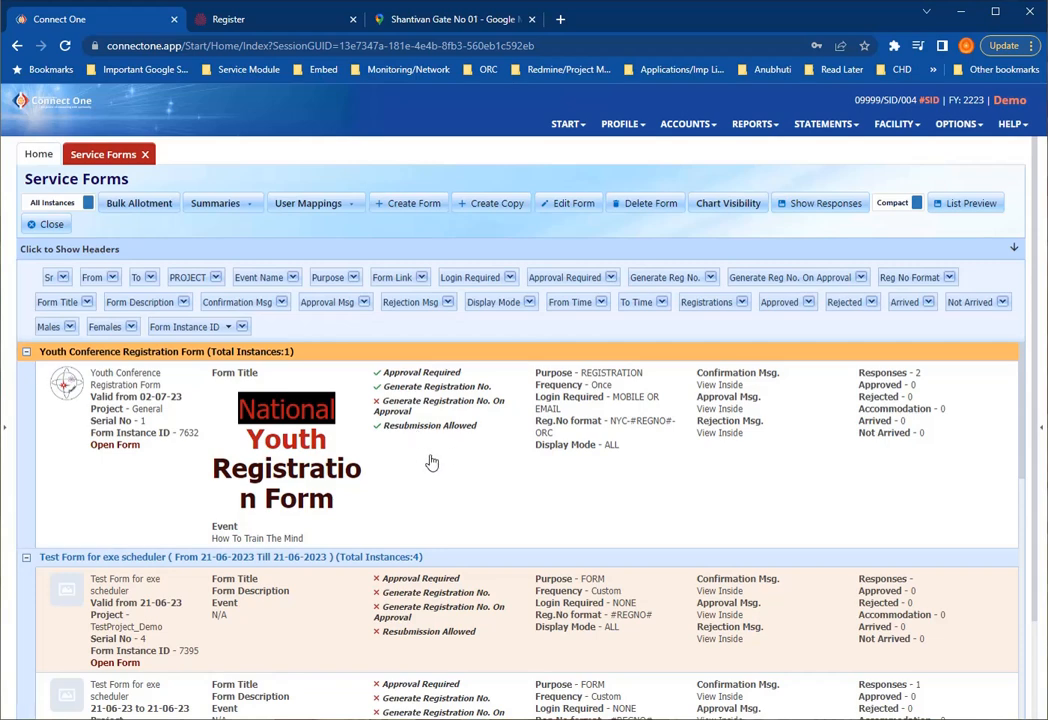
# - Start a copy of the Youth Conference Registration Form and name it "SpARC Conference Registration Form"
pyautogui.click(397, 476)
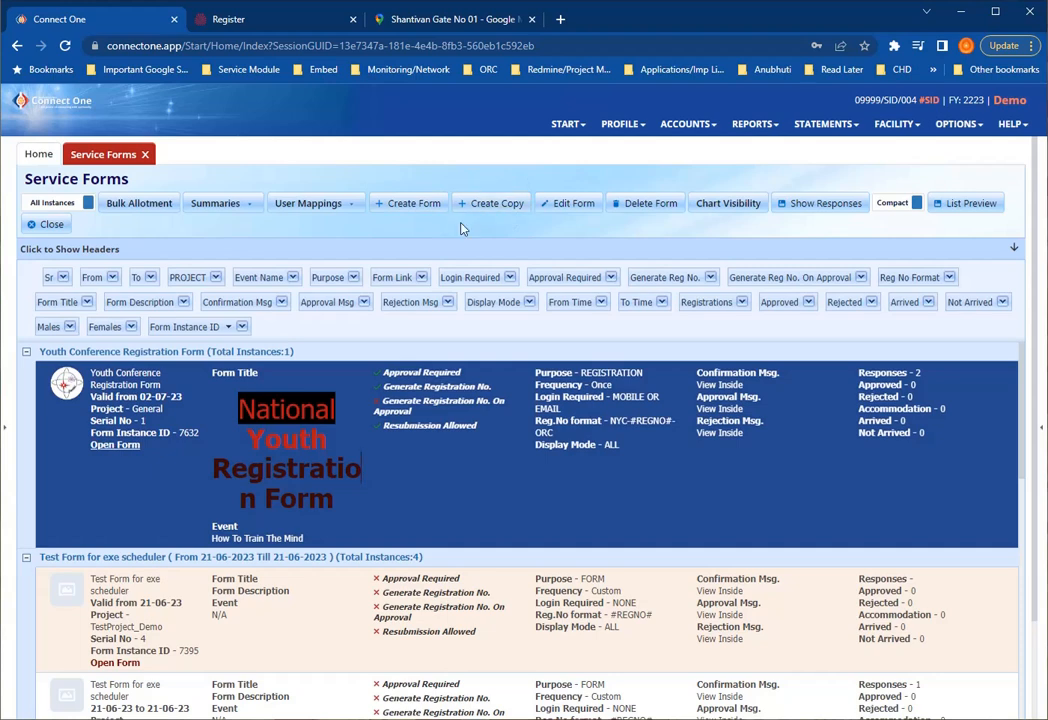
pyautogui.click(494, 205)
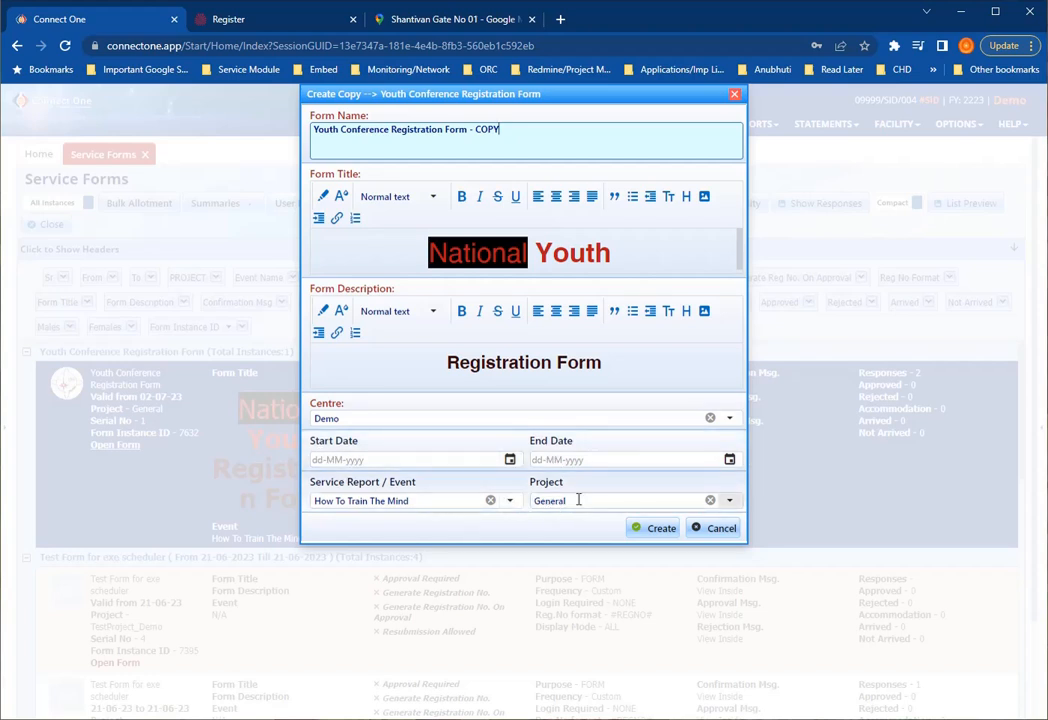
pyautogui.doubleClick(323, 129)
pyautogui.write('SPRC')
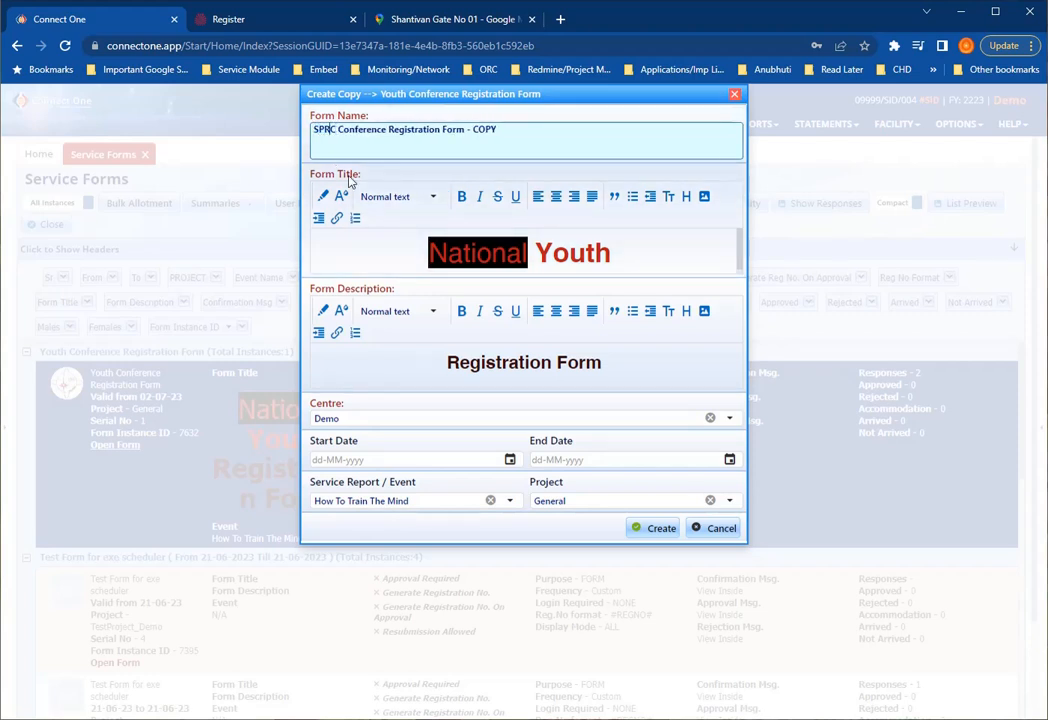
pyautogui.write(' A')
pyautogui.write('pA')
pyautogui.moveTo(505, 130); pyautogui.dragTo(472, 130)
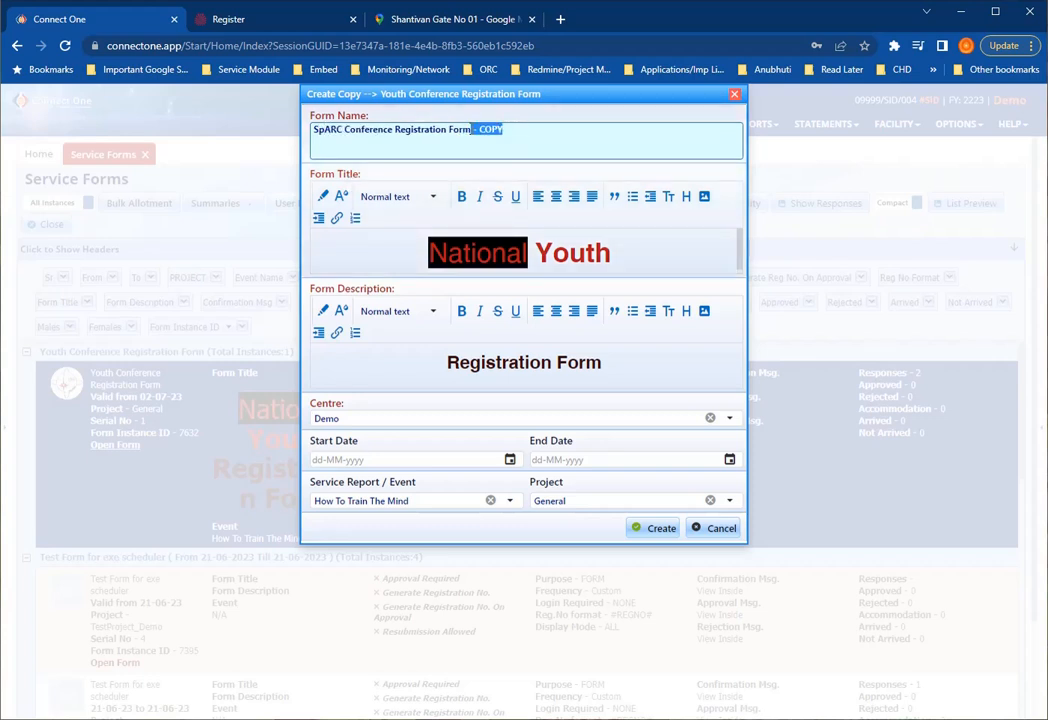
pyautogui.press('BackSpace')
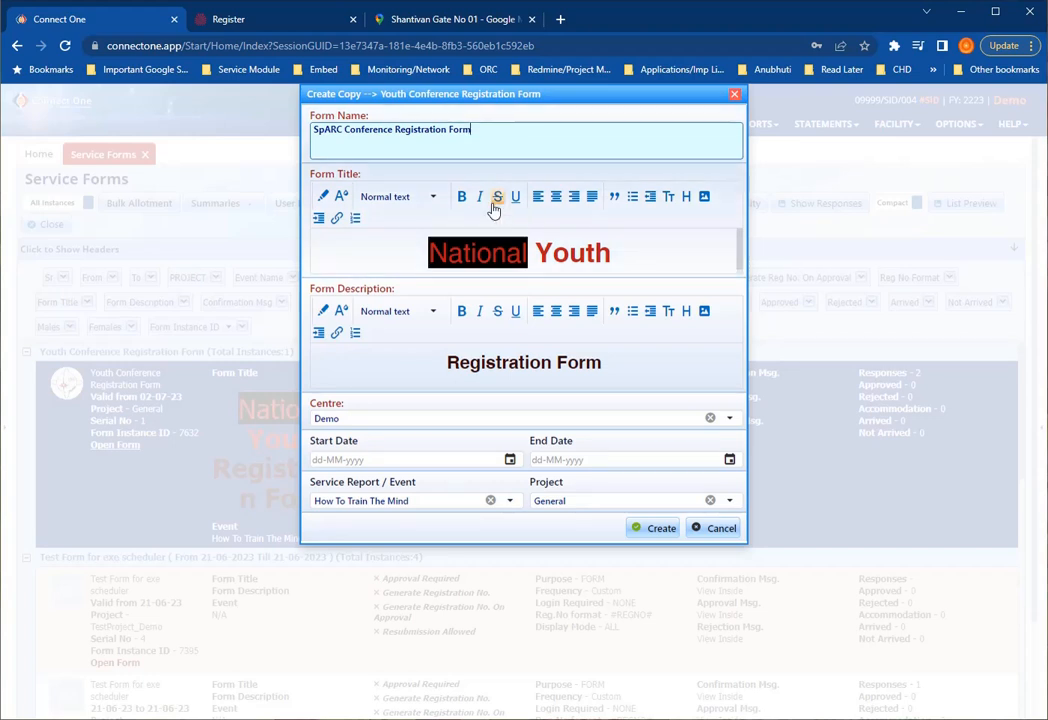
# - Replace "Youth" with "SpARC" in the form title of the copy
pyautogui.click(572, 253)
pyautogui.doubleClick(572, 253)
pyautogui.write('SpARC')
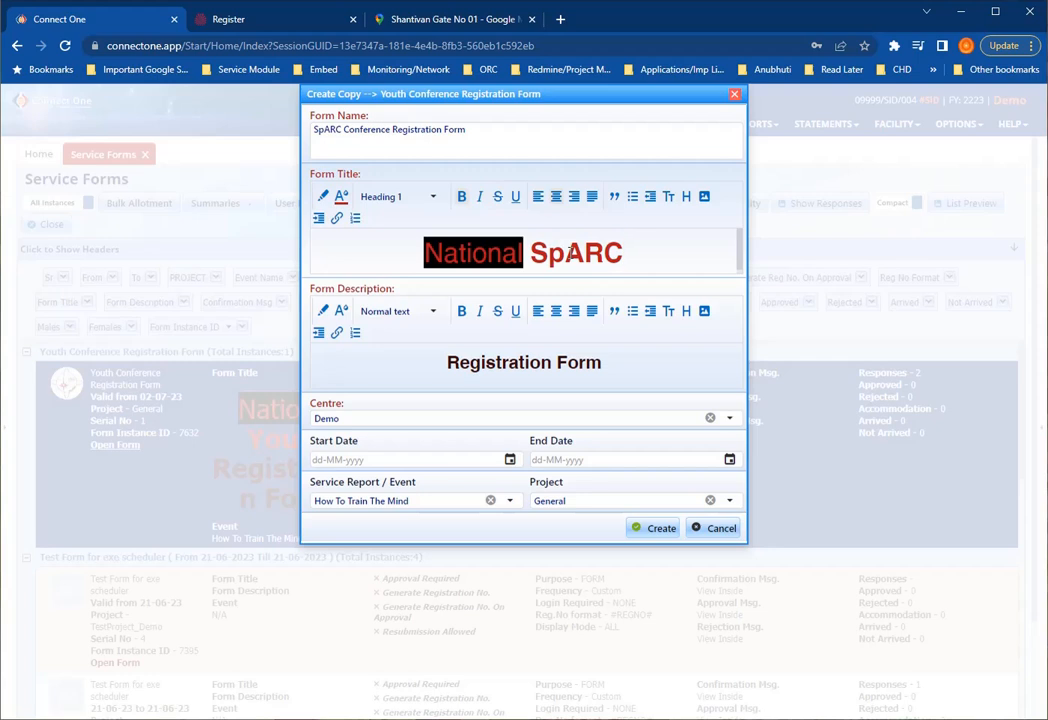
pyautogui.scroll(-1, 611, 239)
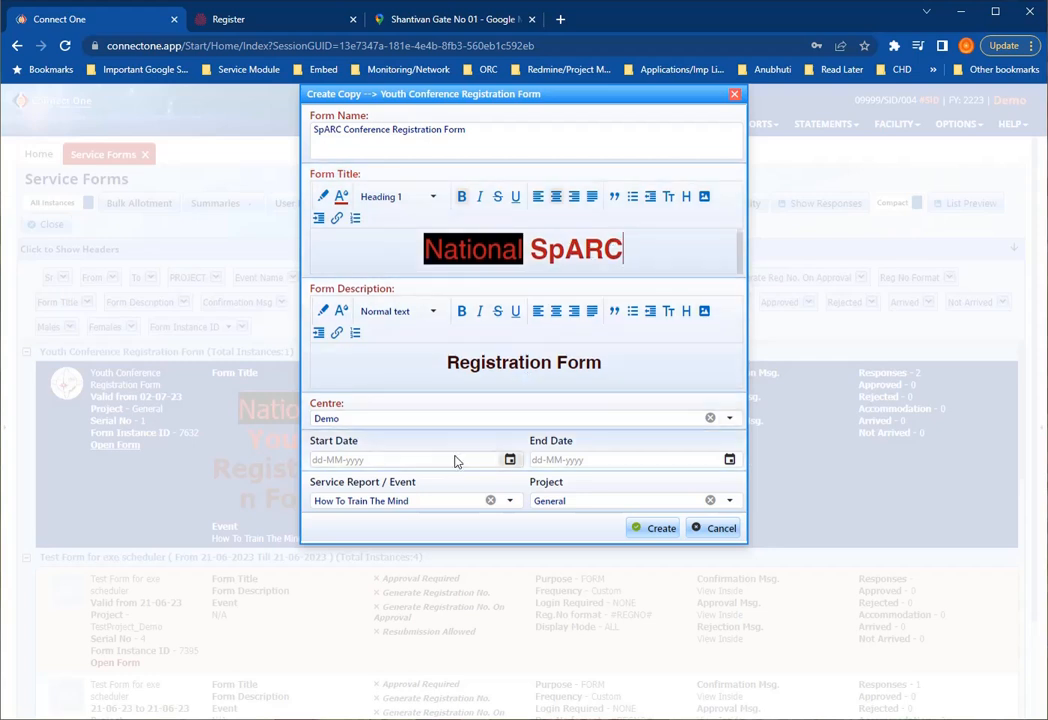
# - Set the copy's service report/event to Awakened Yourself and create the form
pyautogui.click(510, 500)
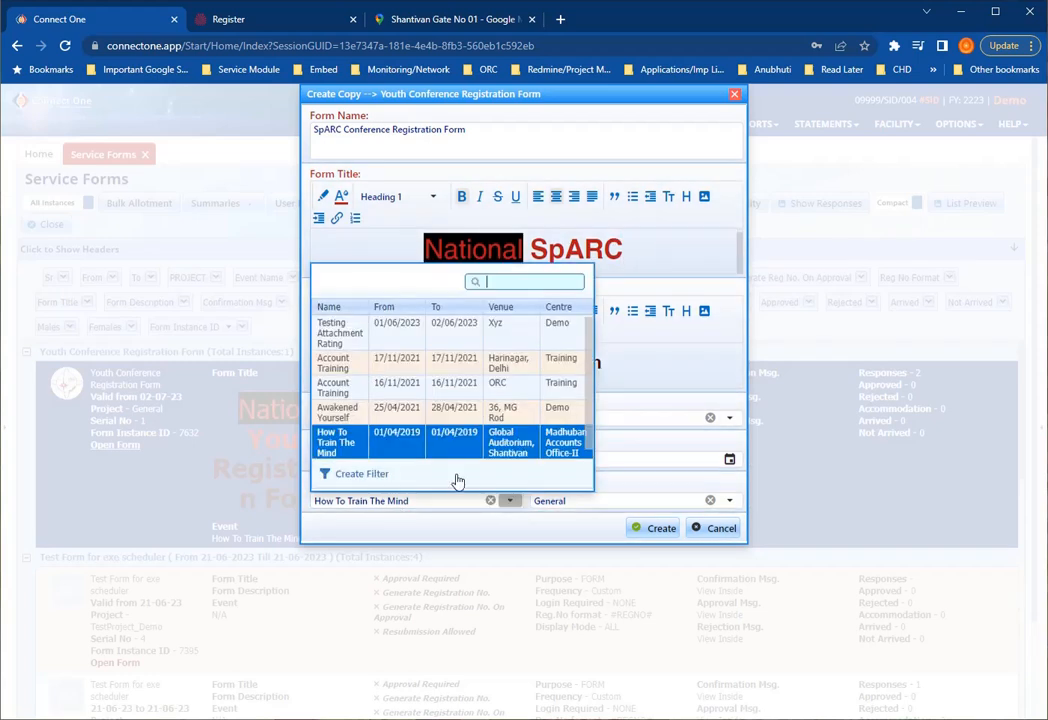
pyautogui.click(367, 415)
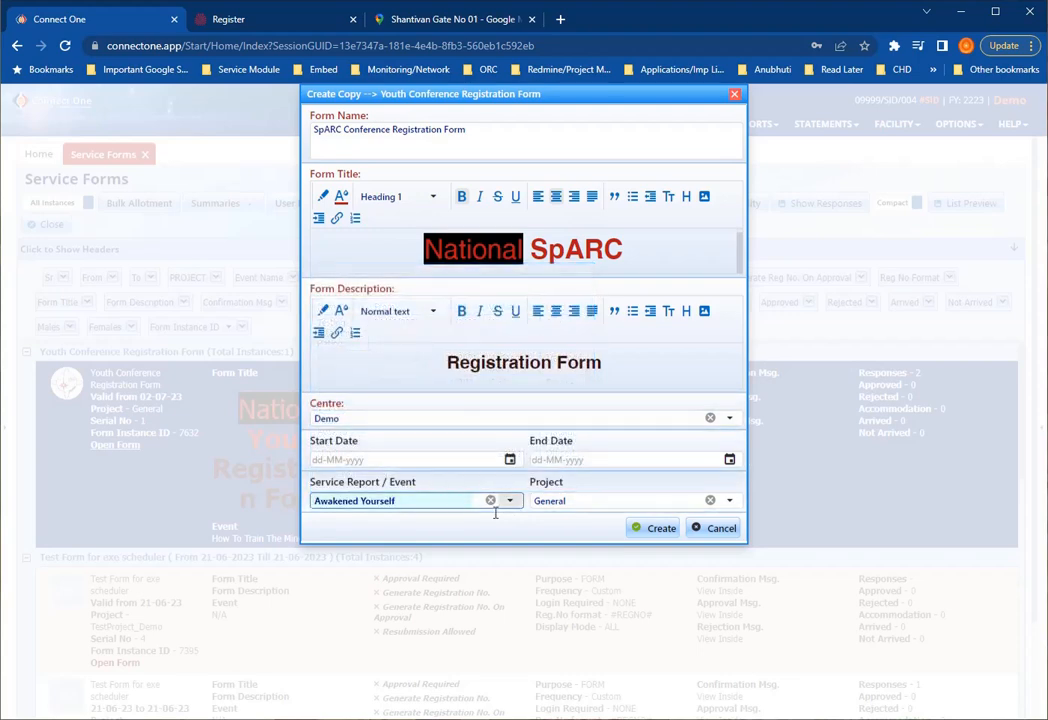
pyautogui.click(643, 528)
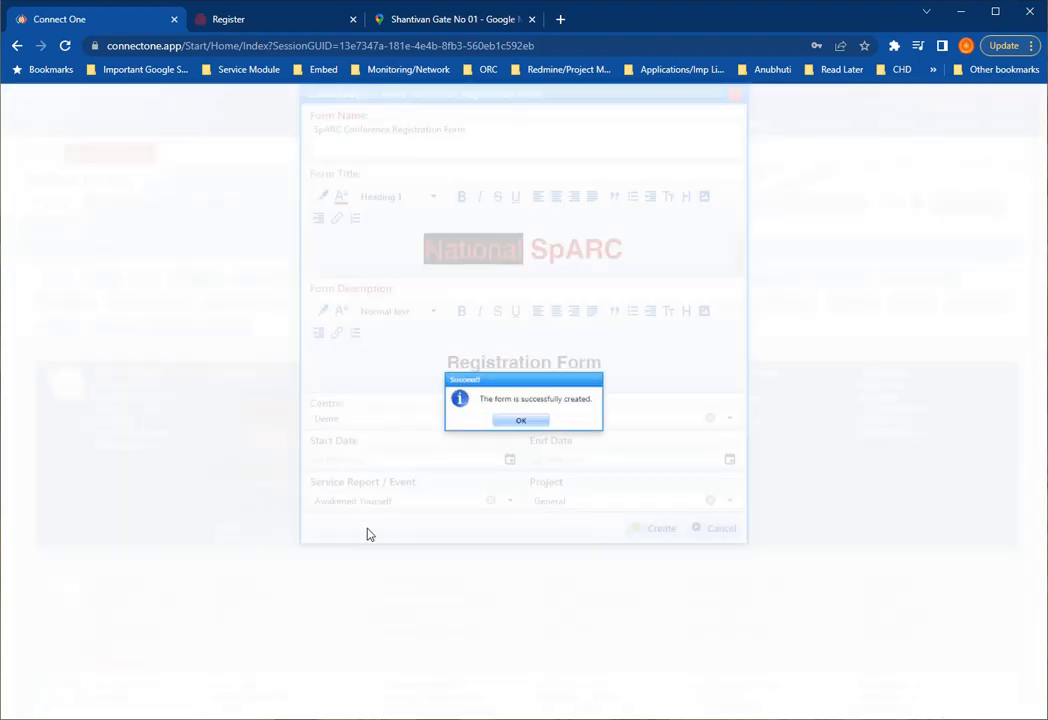
pyautogui.click(515, 428)
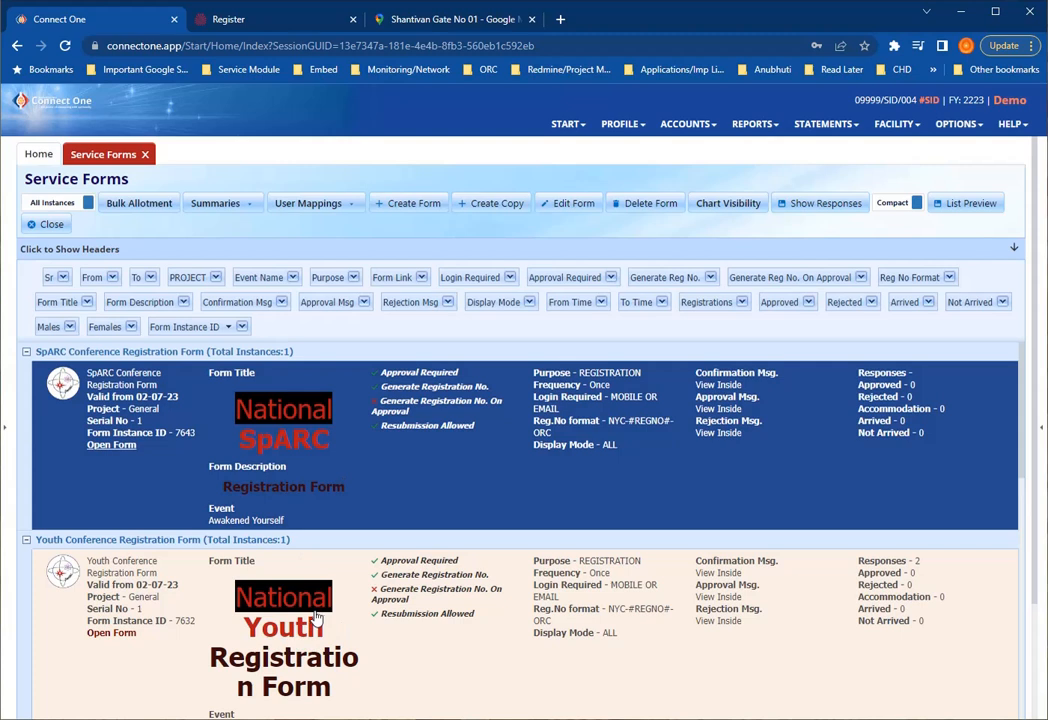
# - Open the registration page of the SpARC Conference Registration Form to check it, and close that page again
pyautogui.click(111, 448)
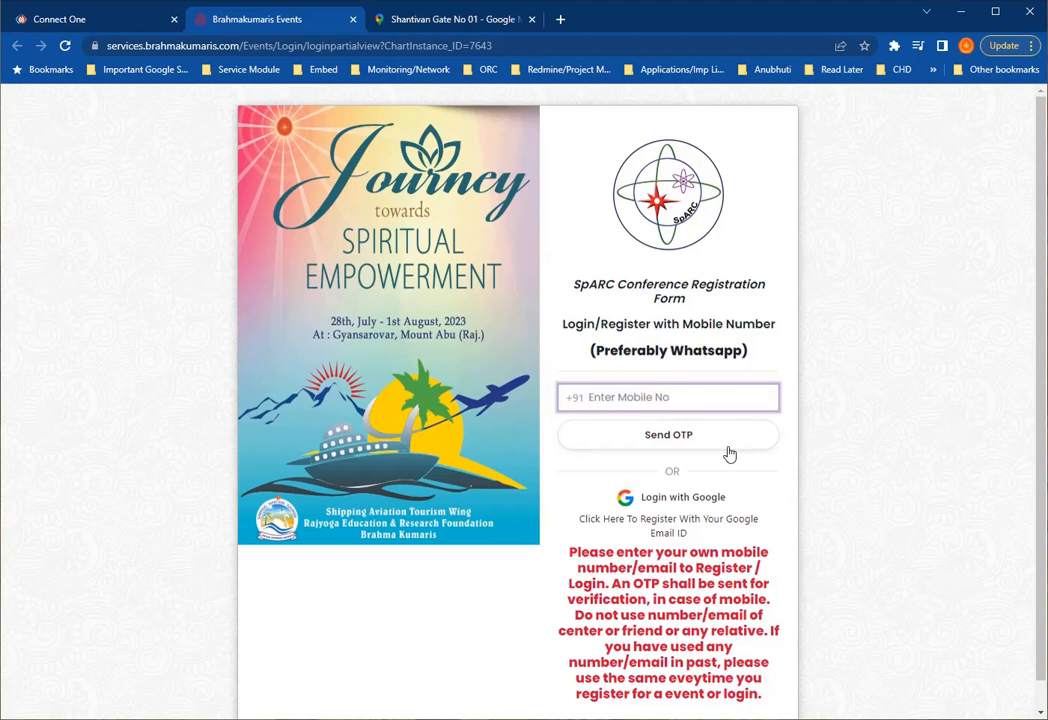
pyautogui.click(352, 20)
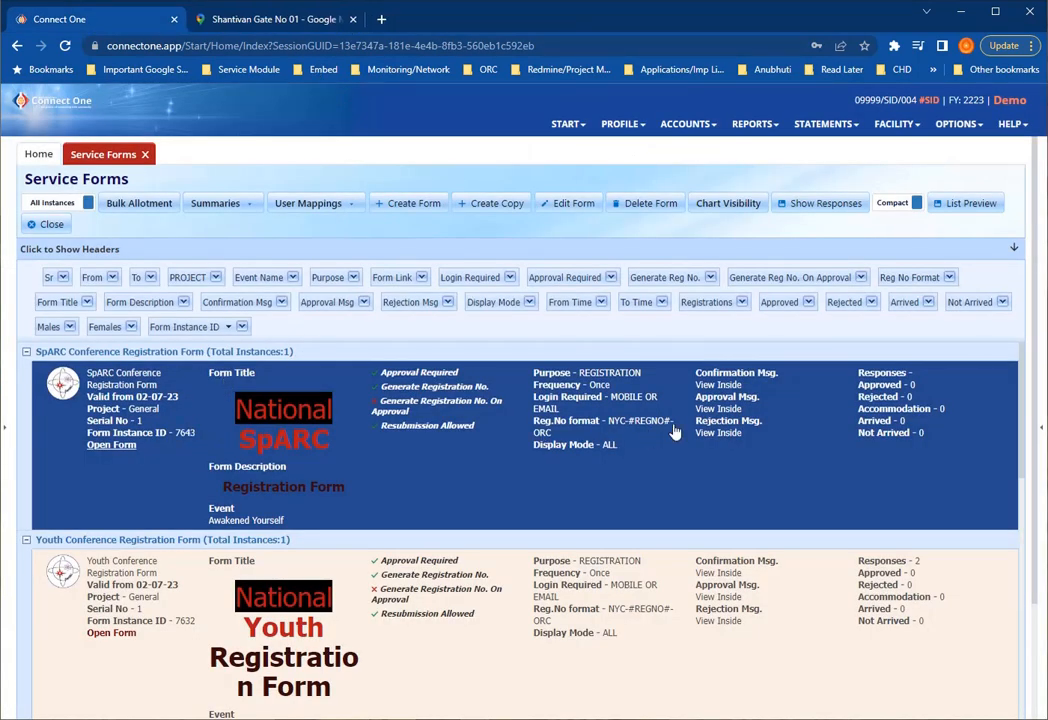
# - Select the serial no. 4 instance of Test Form for exe scheduler and switch the forms list from All Instances to First Instance
pyautogui.scroll(-1, 679, 433)
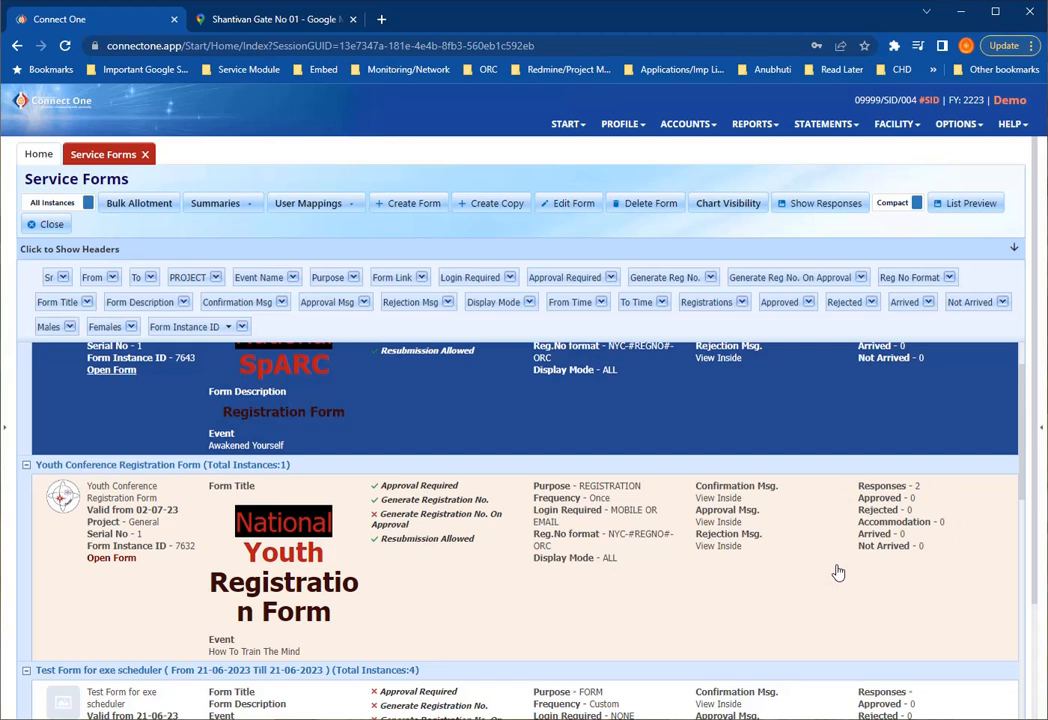
pyautogui.scroll(-5, 838, 572)
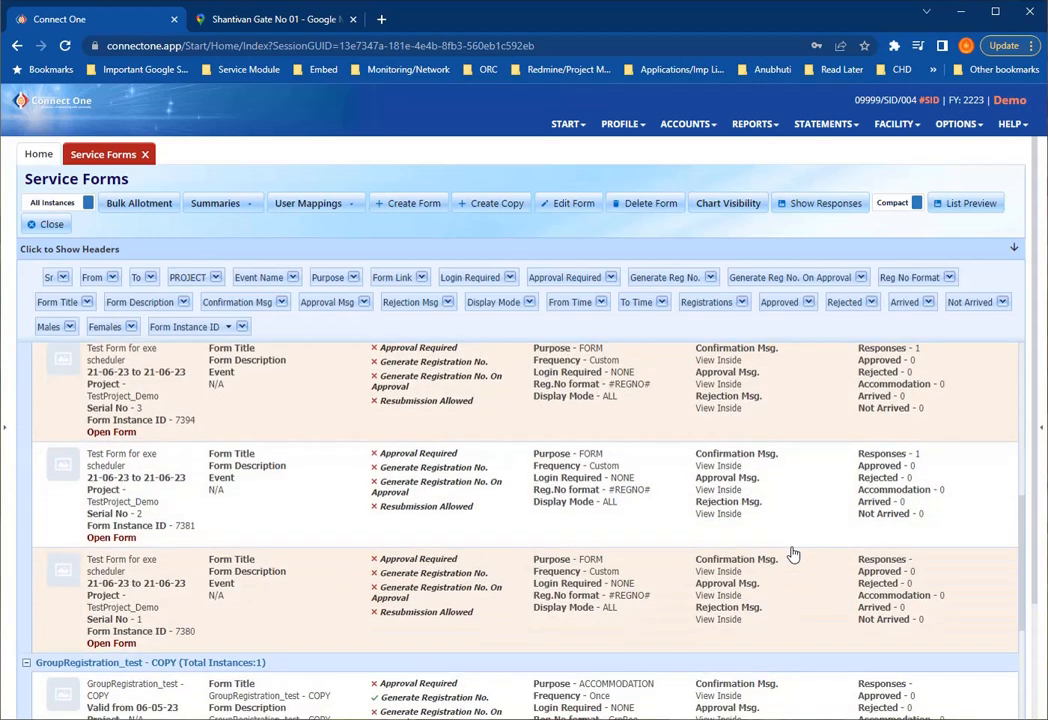
pyautogui.scroll(6, 791, 554)
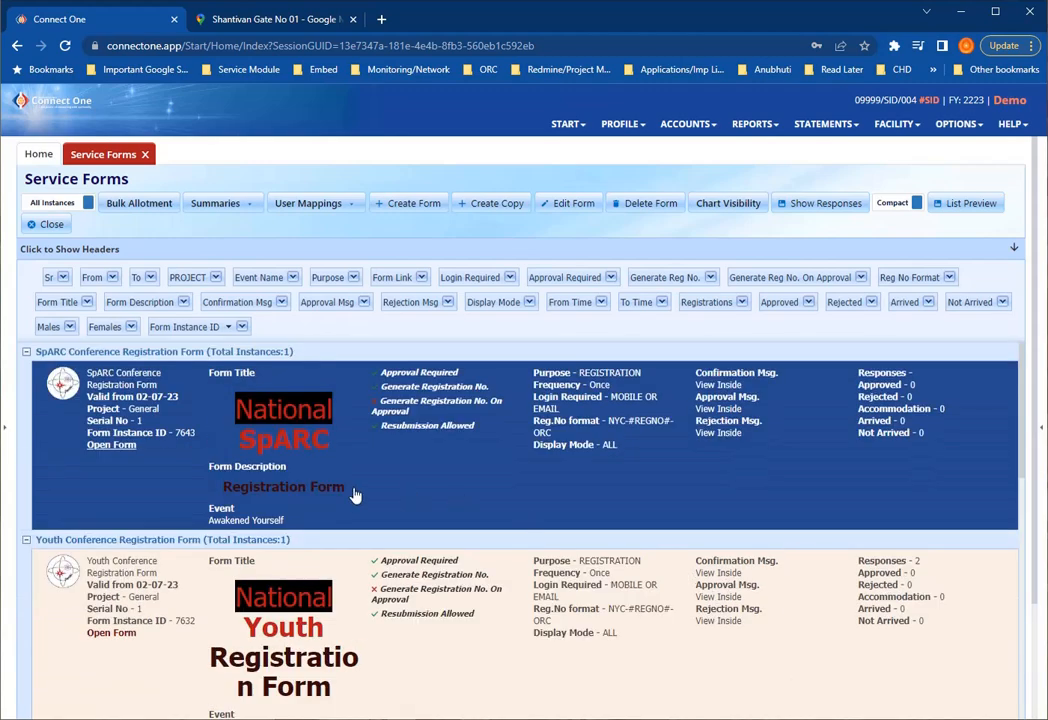
pyautogui.scroll(-4, 400, 535)
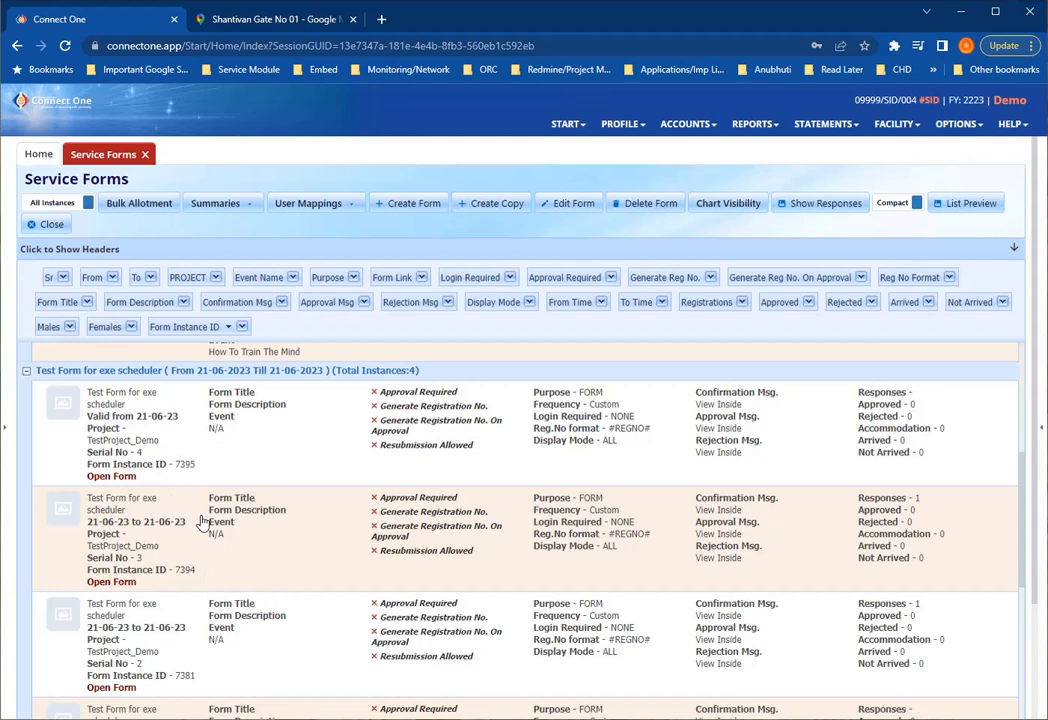
pyautogui.click(277, 455)
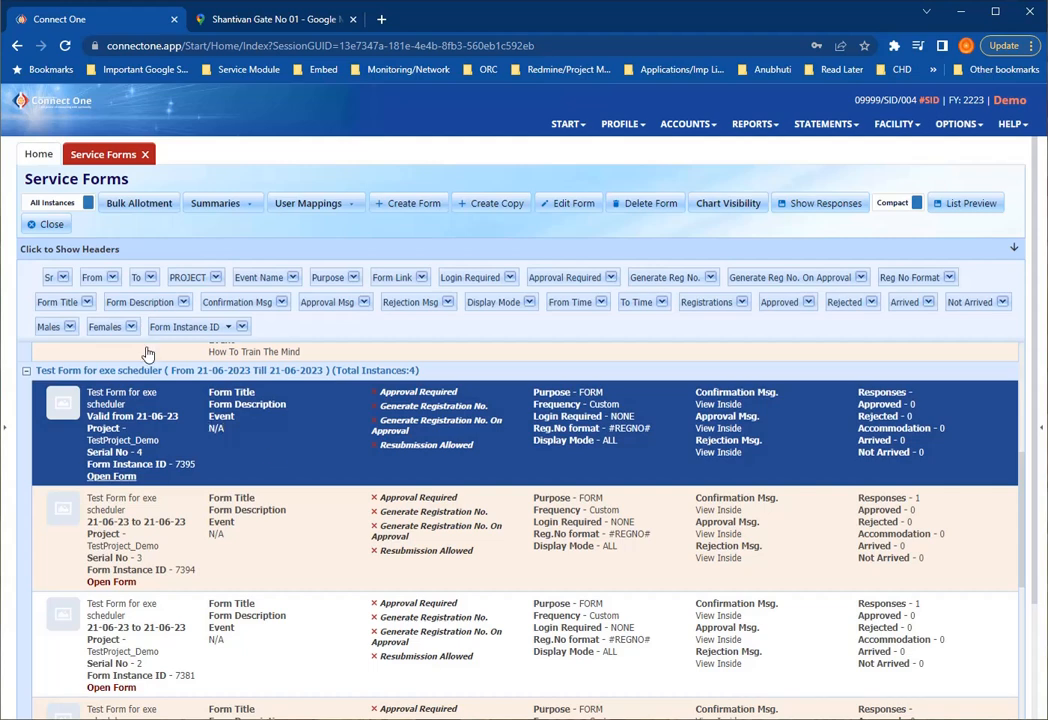
pyautogui.click(48, 205)
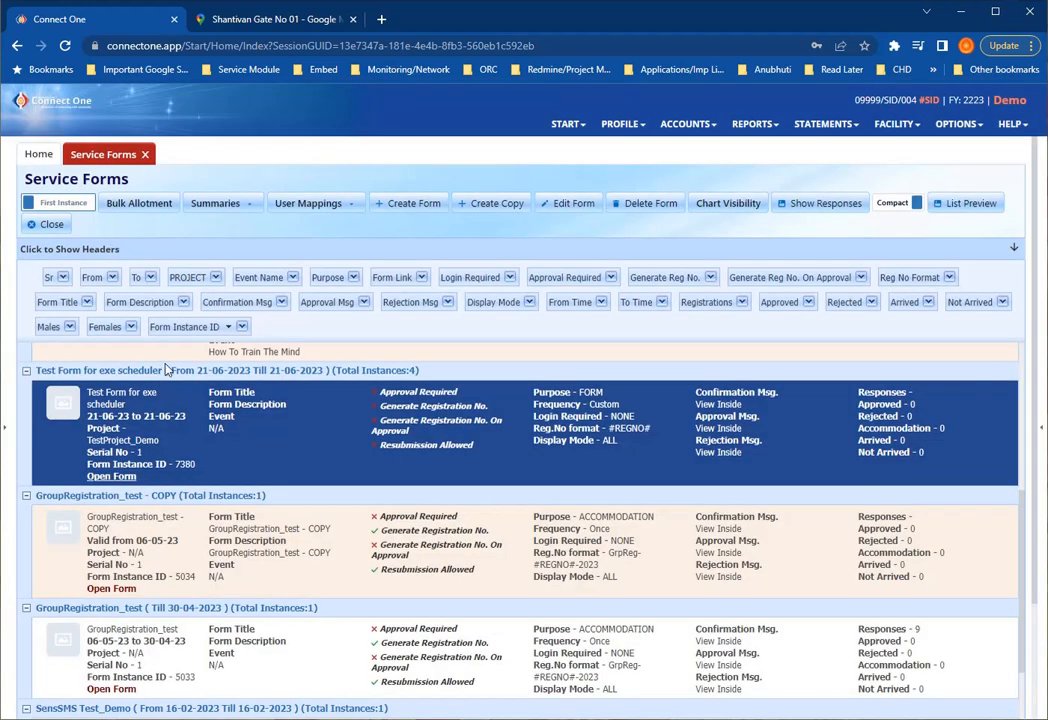
pyautogui.scroll(2, 150, 420)
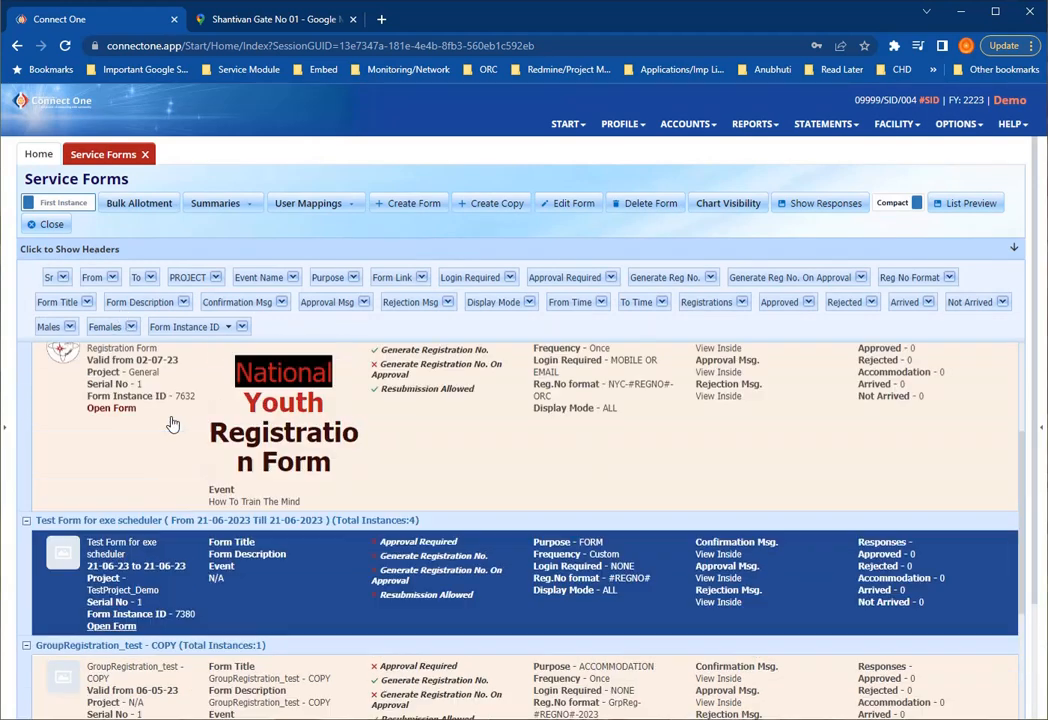
pyautogui.scroll(3, 172, 422)
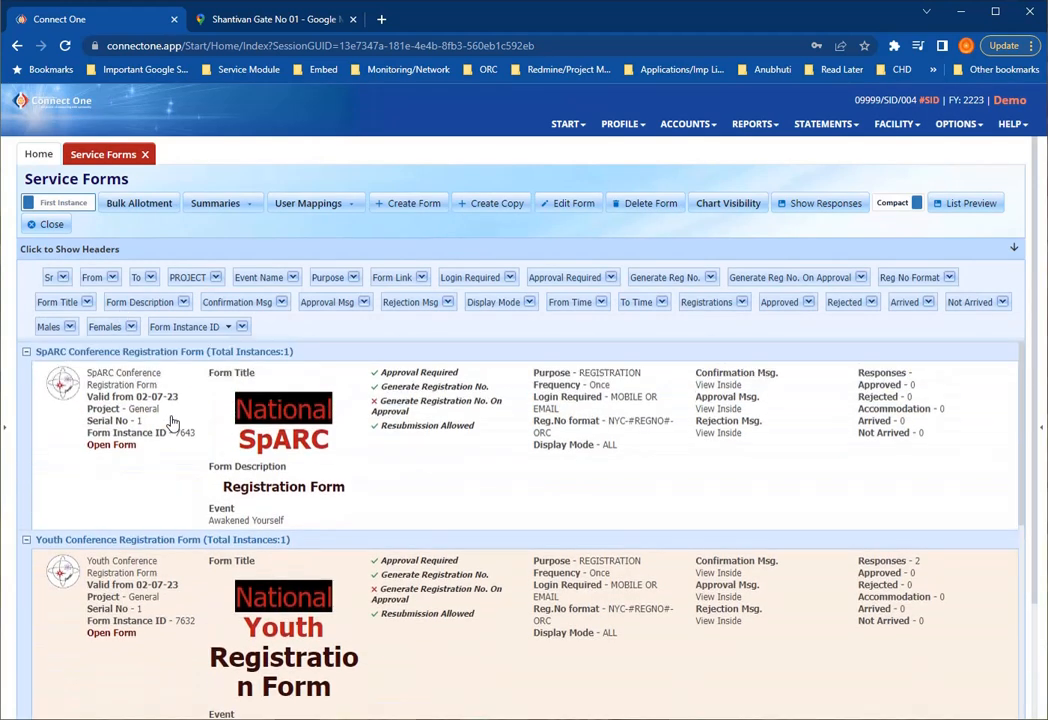